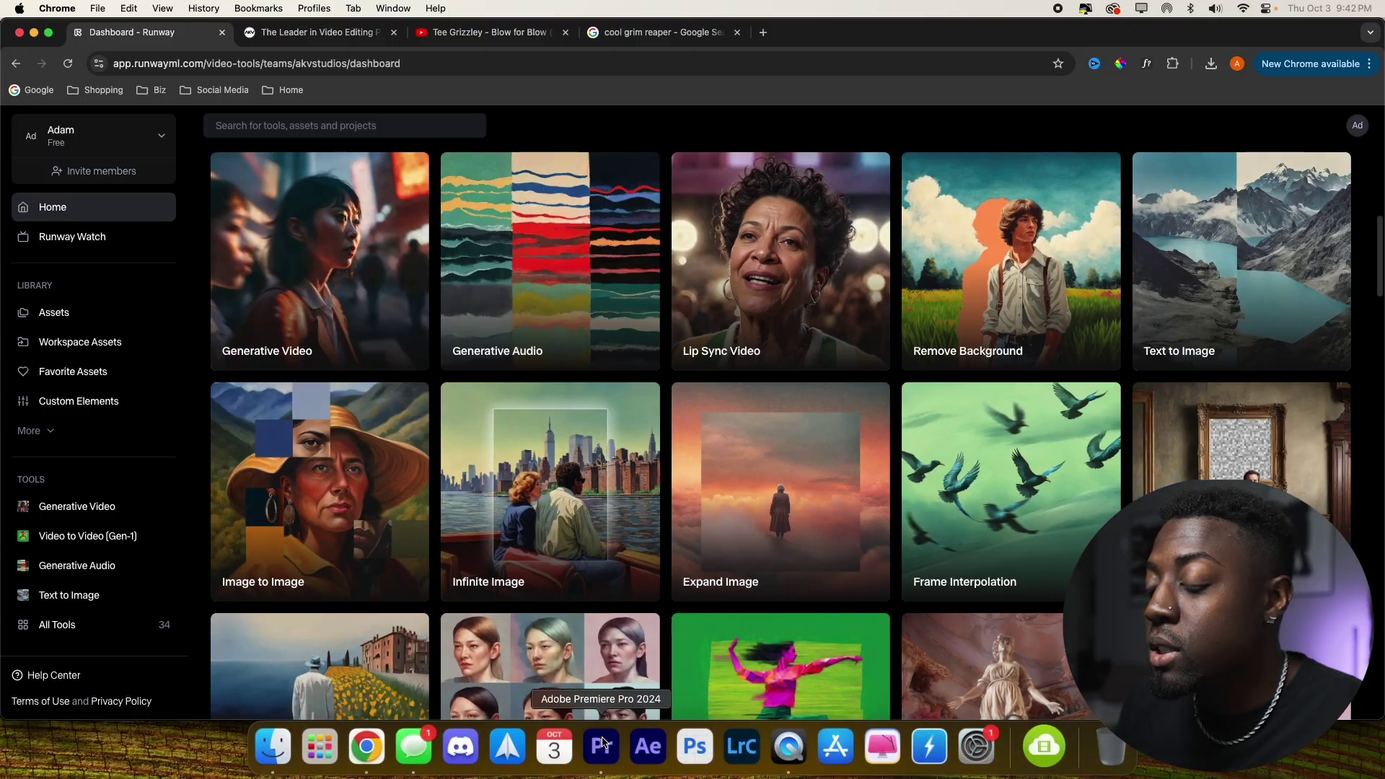
Step: Scrub the screen-recording clip in the tut project timeline to preview later moments of the music video
left_click_drag(525, 533, 533, 531)
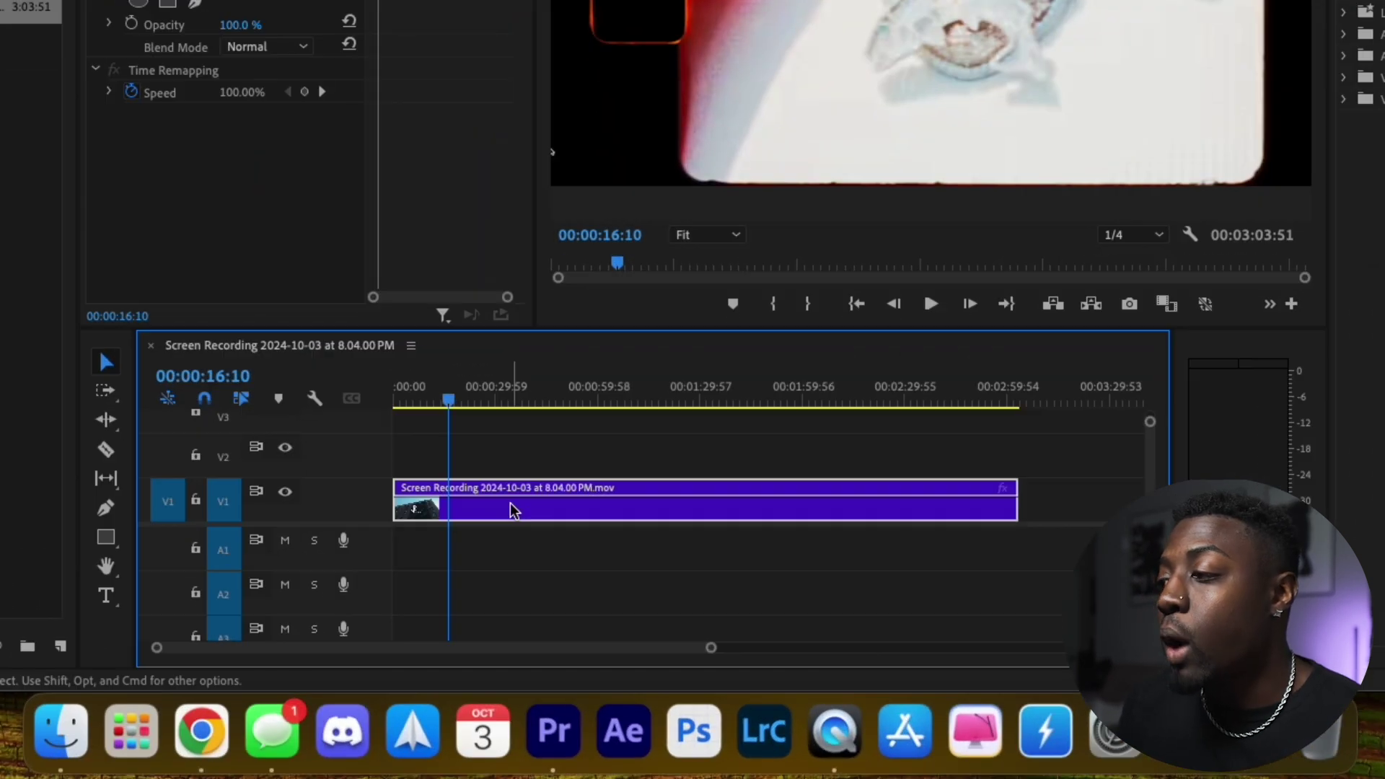
Step: Run Scene Edit Detection on the V1 clip, applying a cut at each detected cut point
right_click(574, 598)
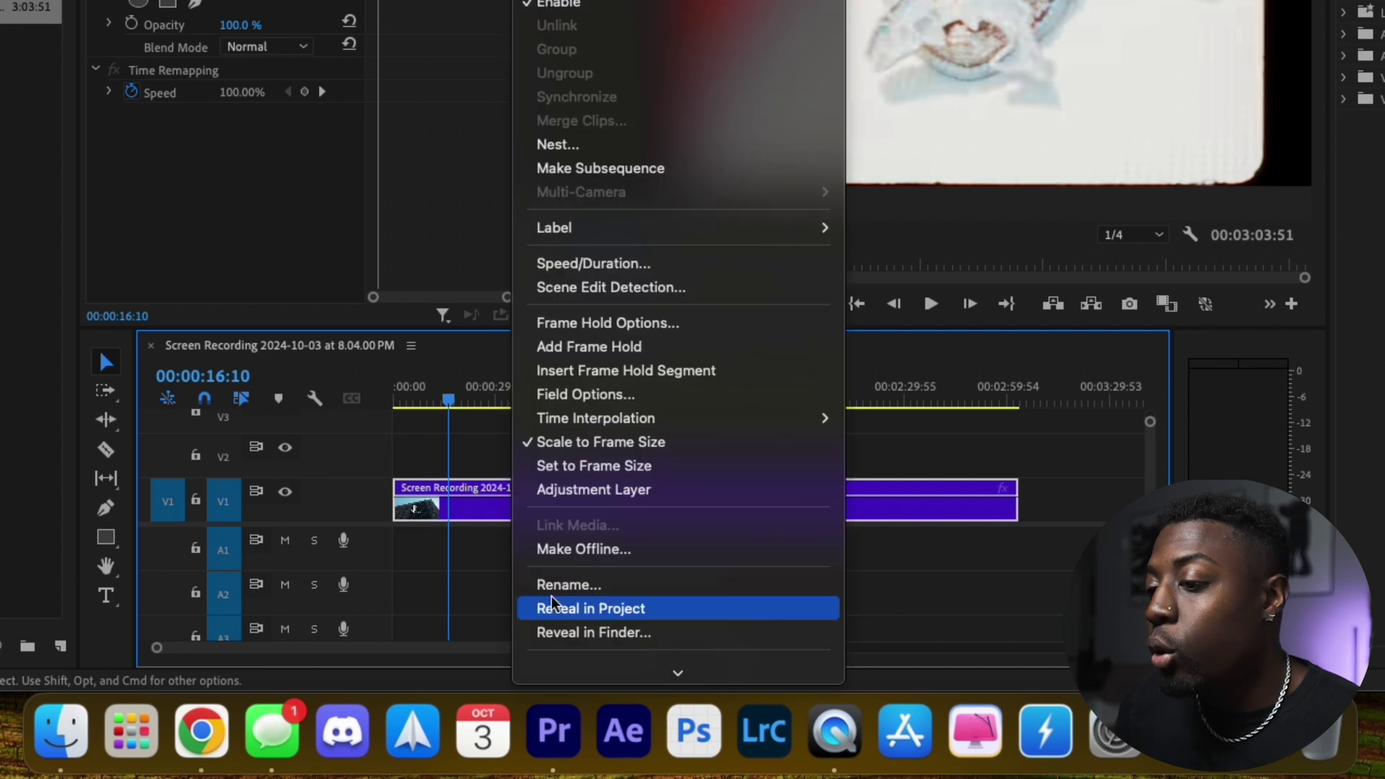
left_click(635, 293)
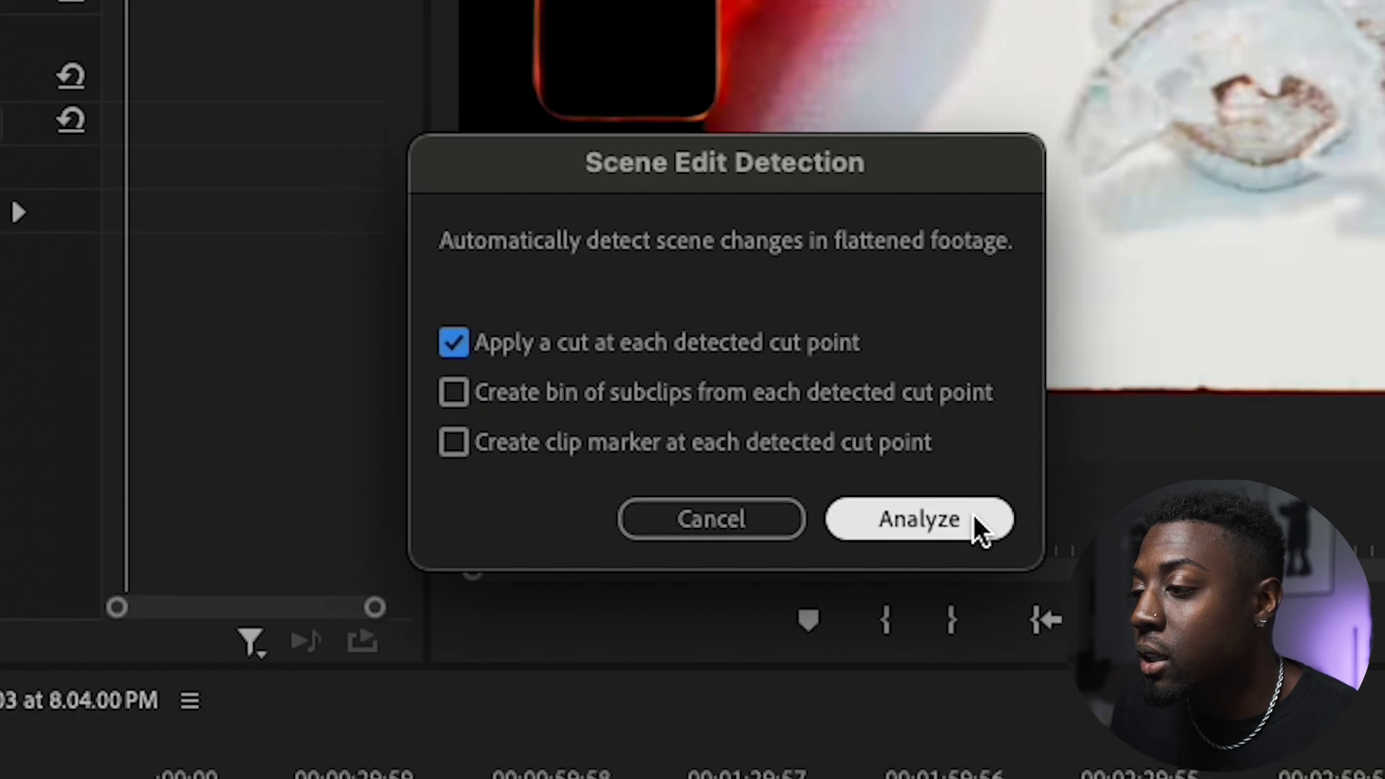
left_click(920, 519)
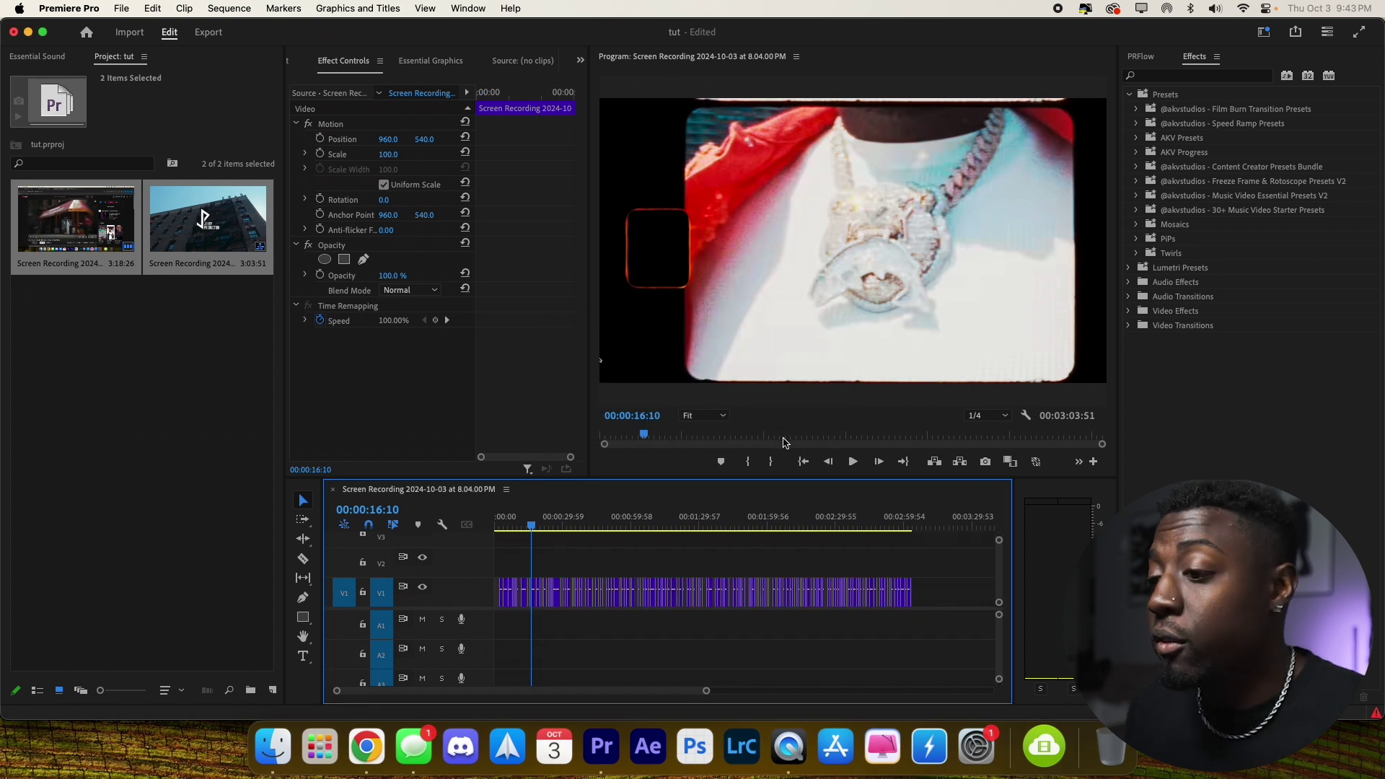
Step: Zoom into the timeline and scrub through the scene-cut shots from the rooftop shot onward
scroll(581, 560, "up", 1)
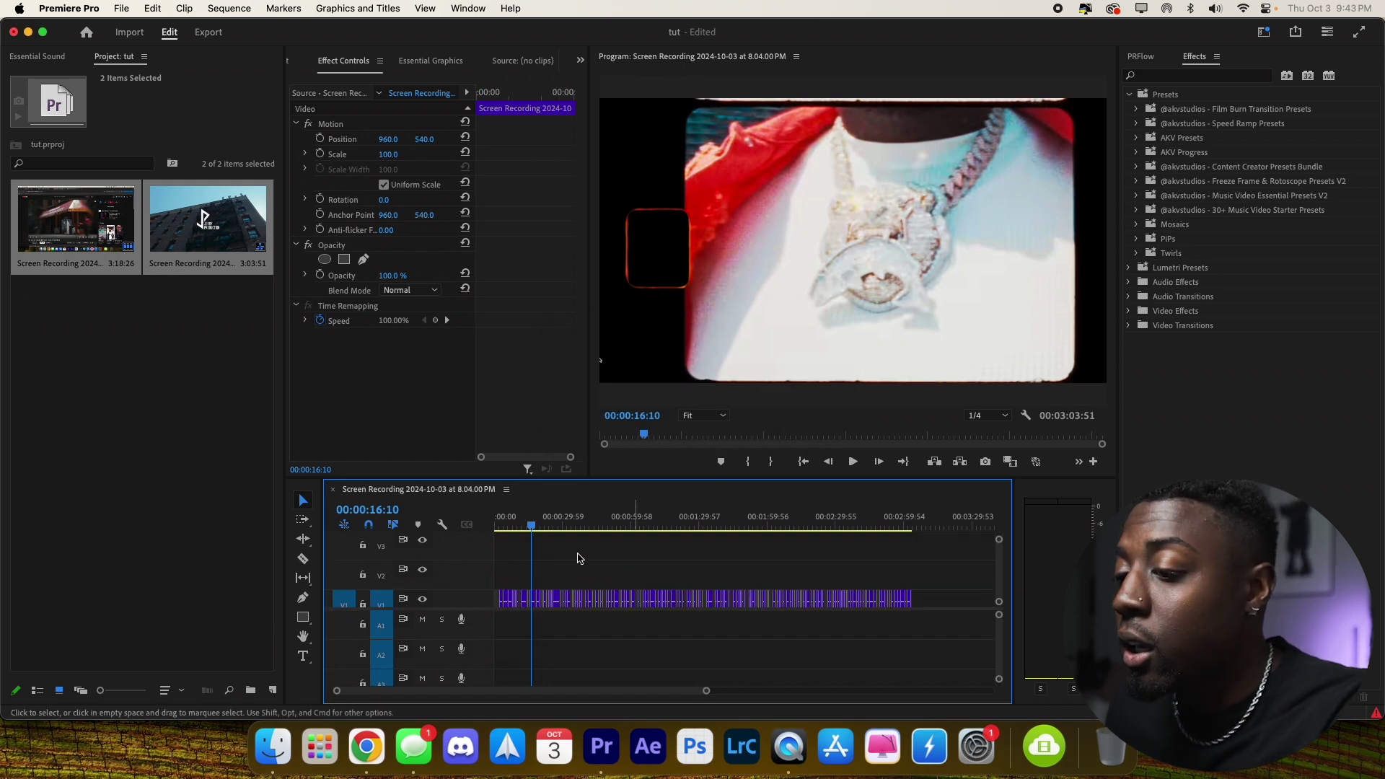
left_click(522, 525)
key("=")
key("=")
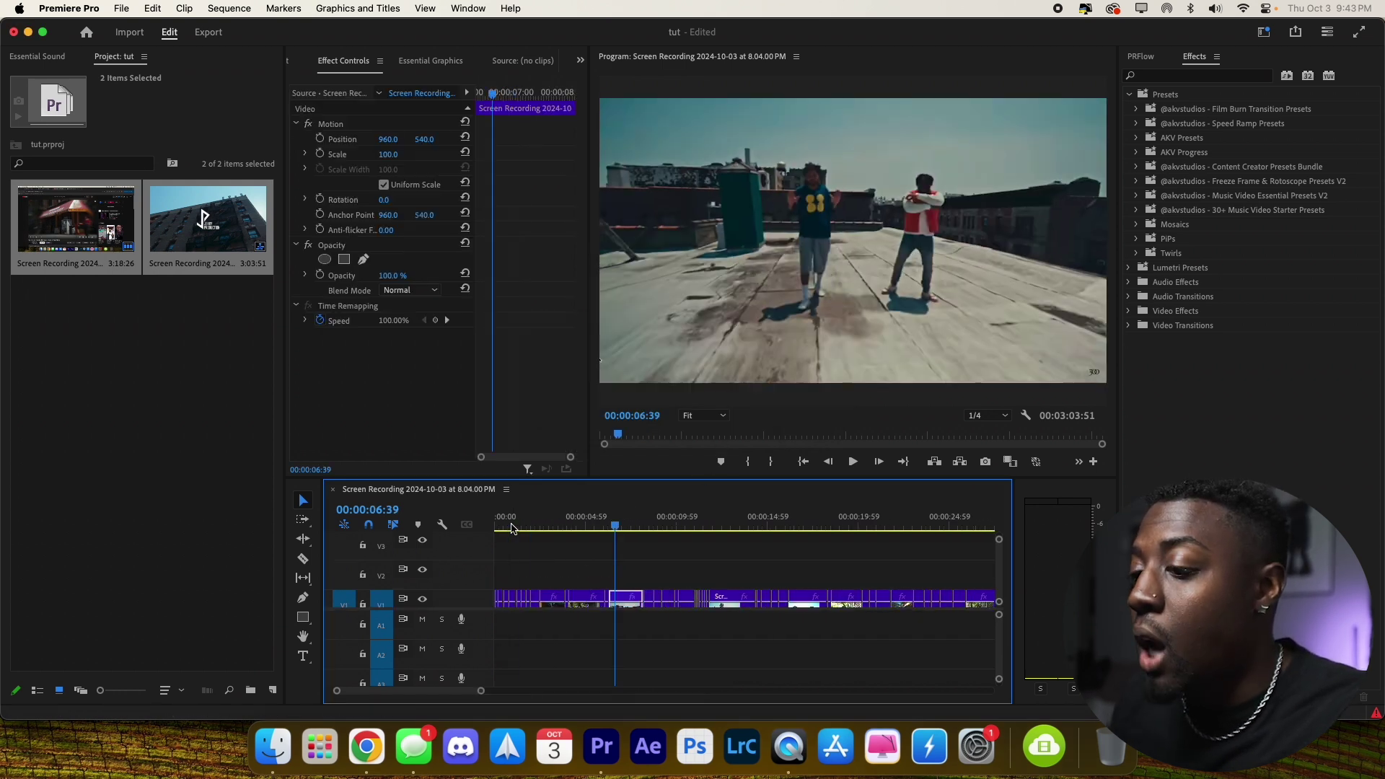
left_click_drag(522, 524, 492, 526)
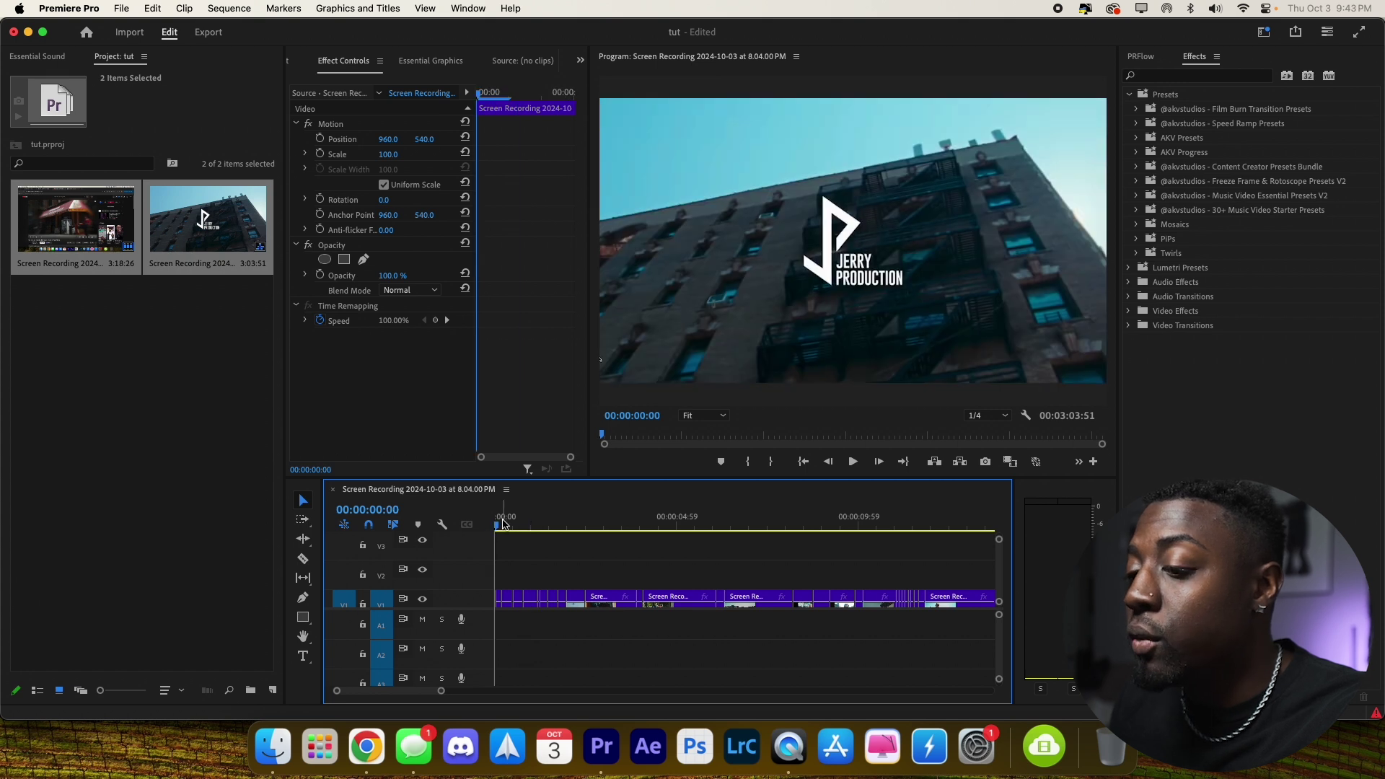
scroll(514, 559, "down", 1)
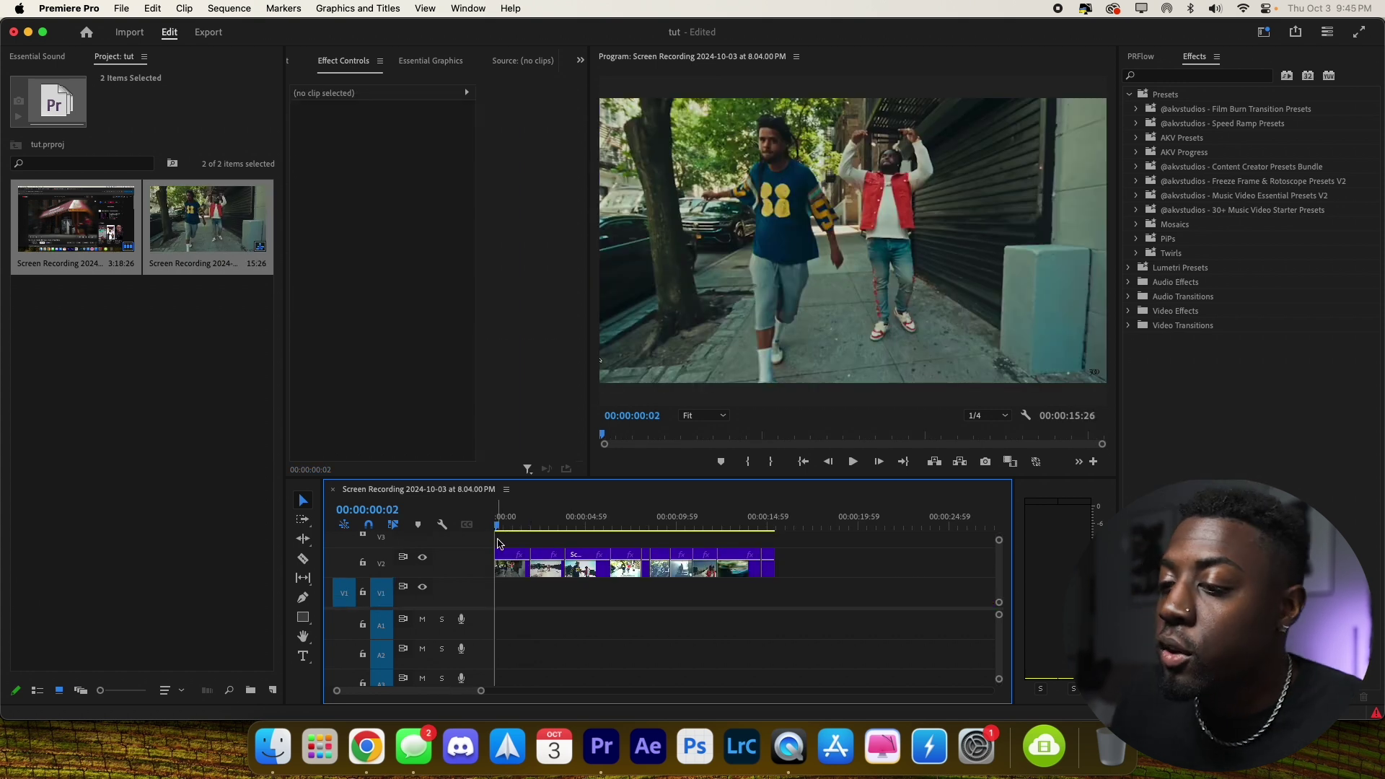
left_click_drag(499, 527, 785, 534)
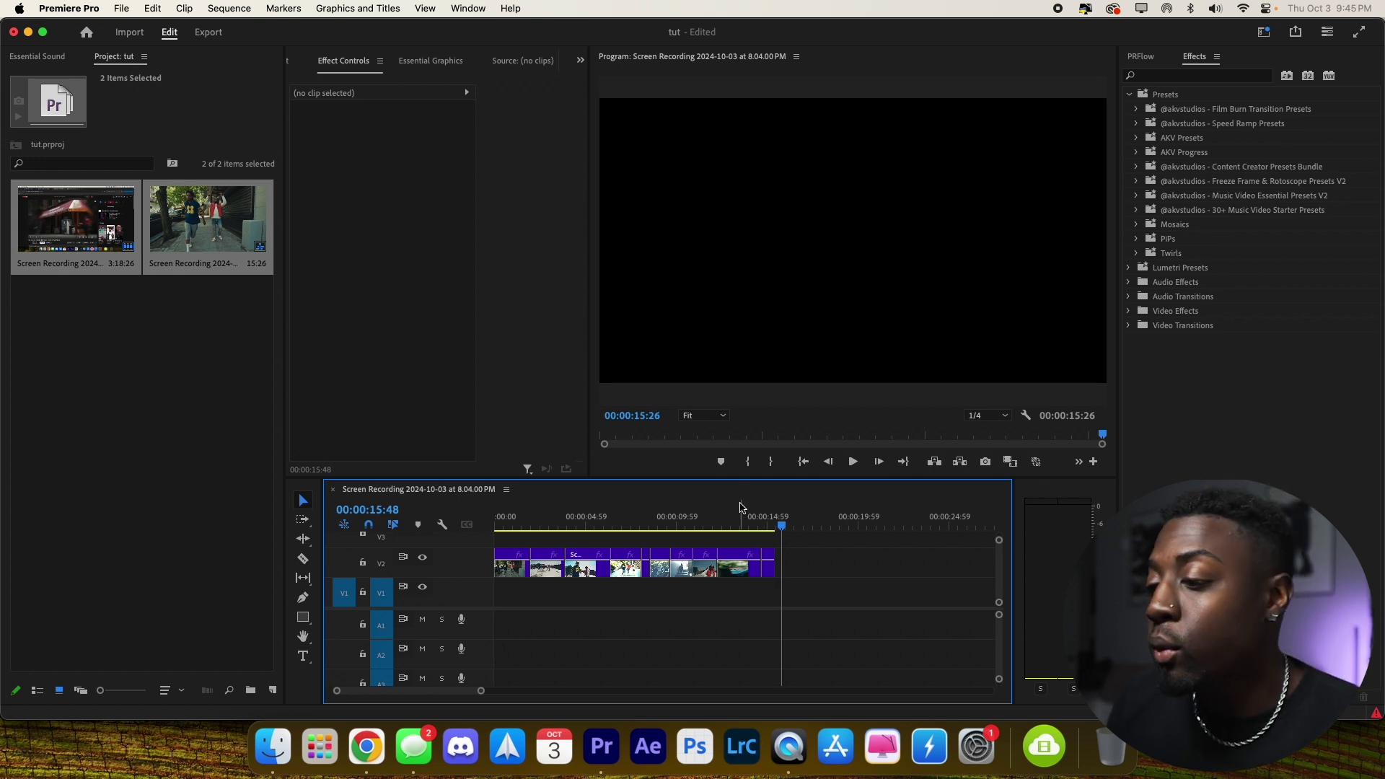
Step: Delete the gap, make the shots contiguous and move the V2 shots down onto V1
left_click_drag(782, 527, 605, 569)
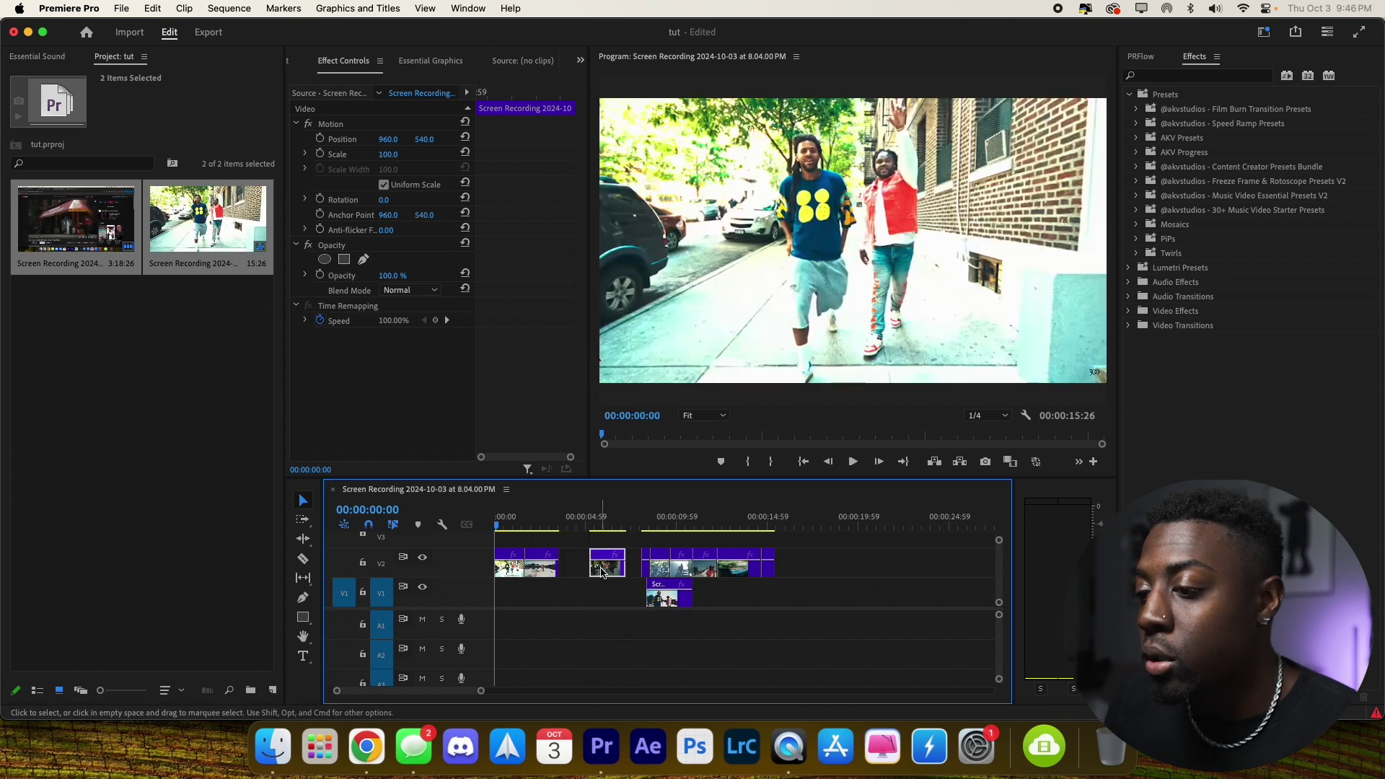
left_click(575, 569)
key("Delete")
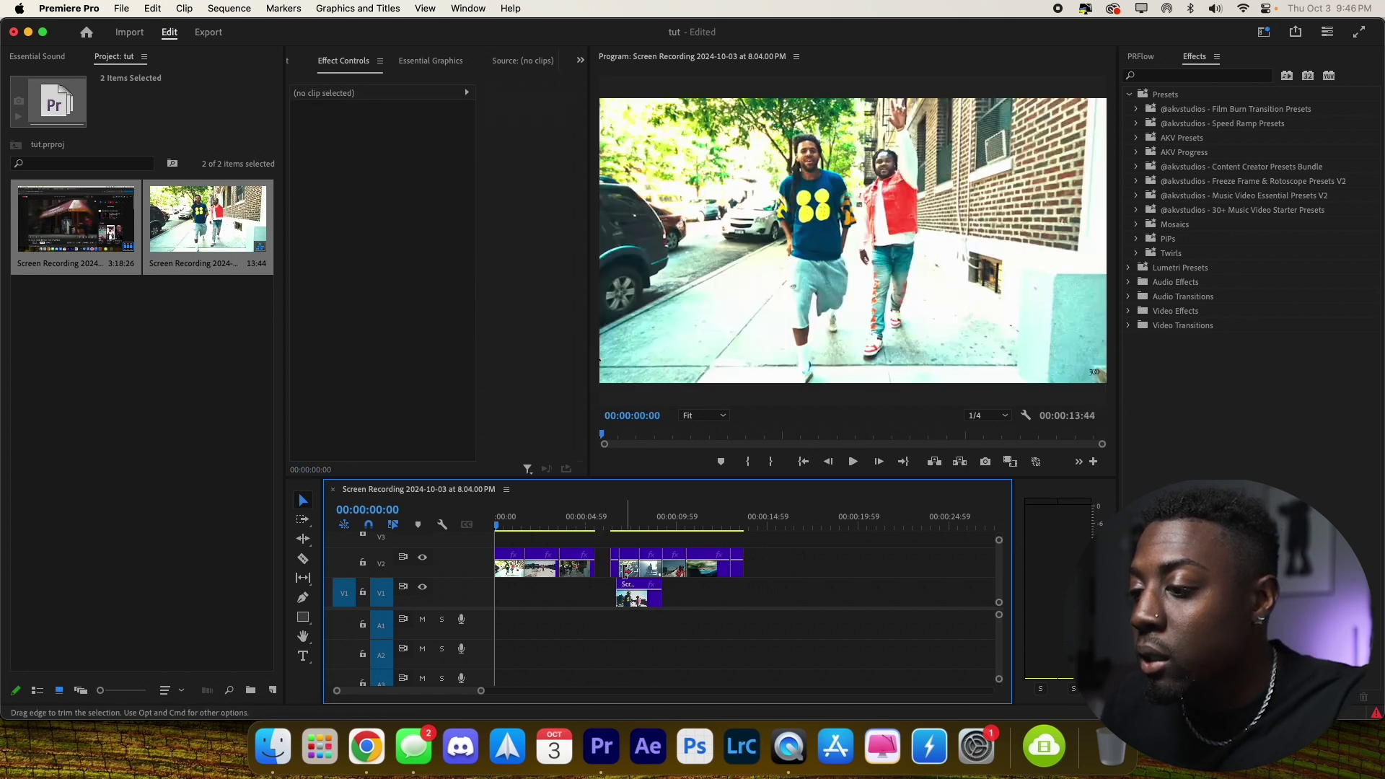
left_click_drag(632, 596, 761, 569)
left_click_drag(498, 527, 572, 549)
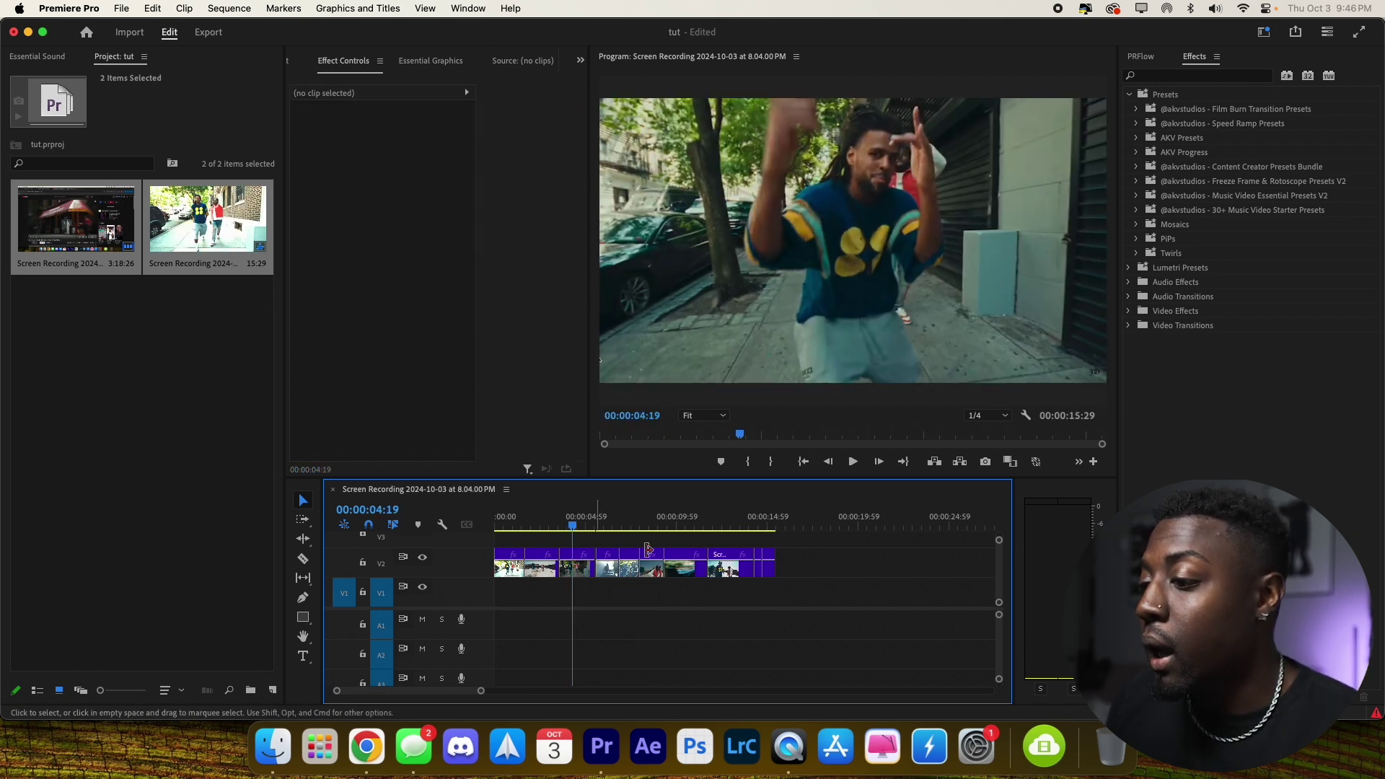
left_click_drag(811, 562, 515, 591)
left_click(514, 526)
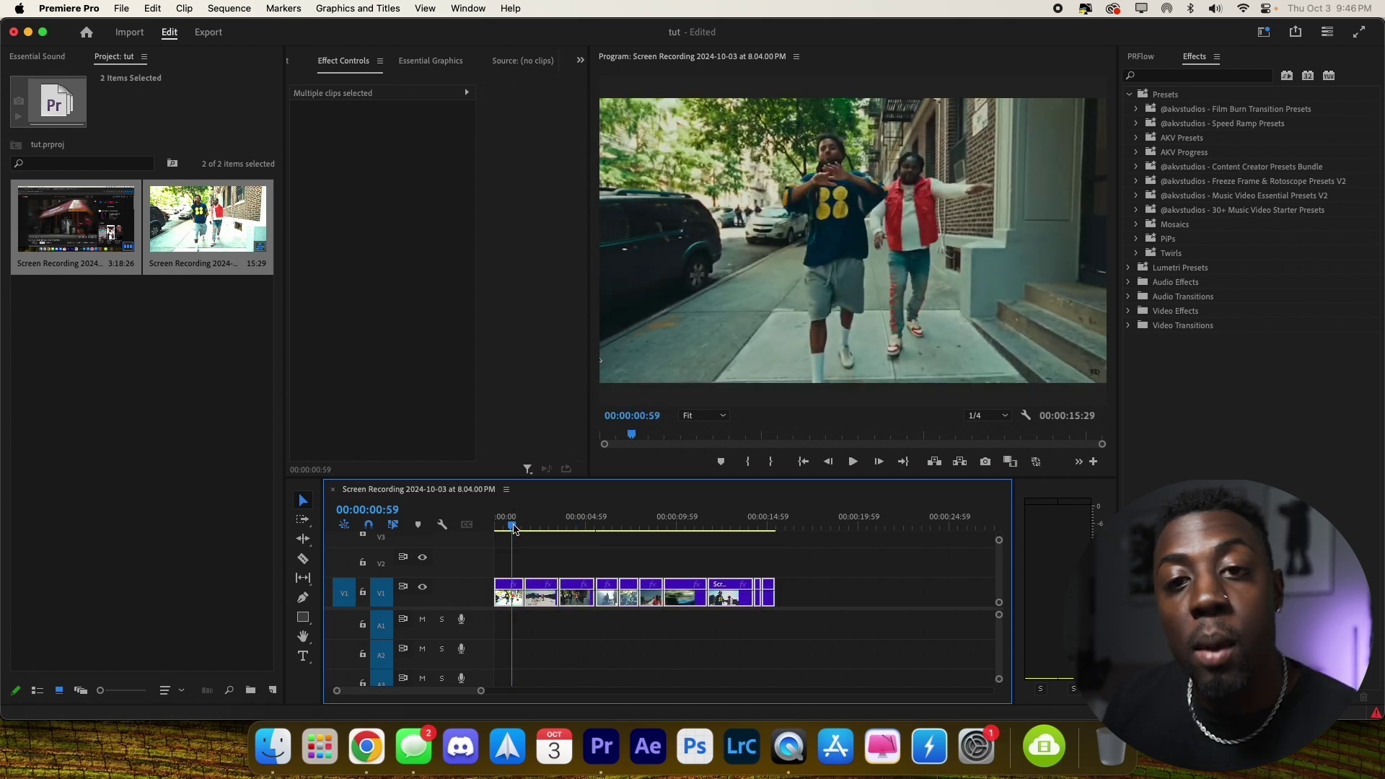
Step: Preview the shots and lift the second shot and the shot near ten seconds onto V2
left_click(541, 593)
left_click(537, 519)
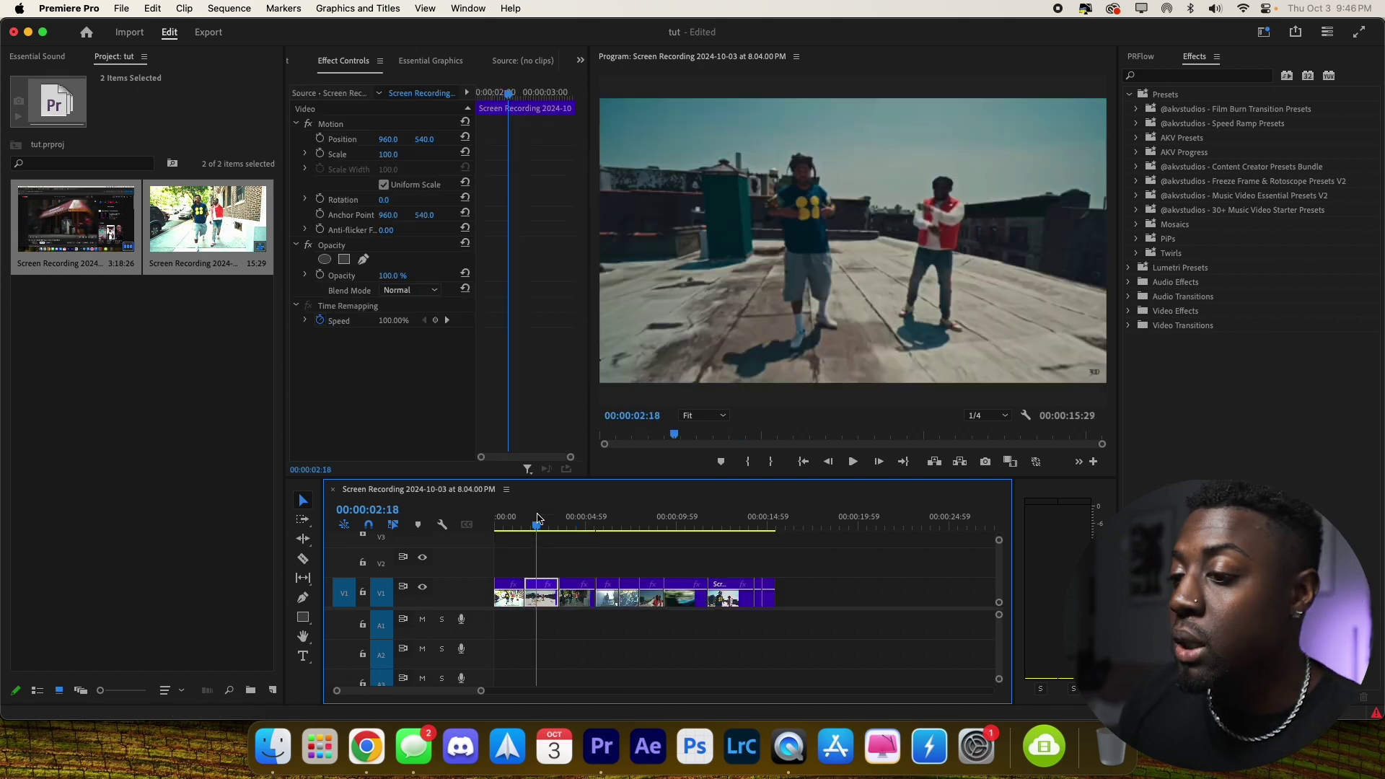
left_click_drag(537, 519, 628, 550)
left_click_drag(679, 536, 766, 542)
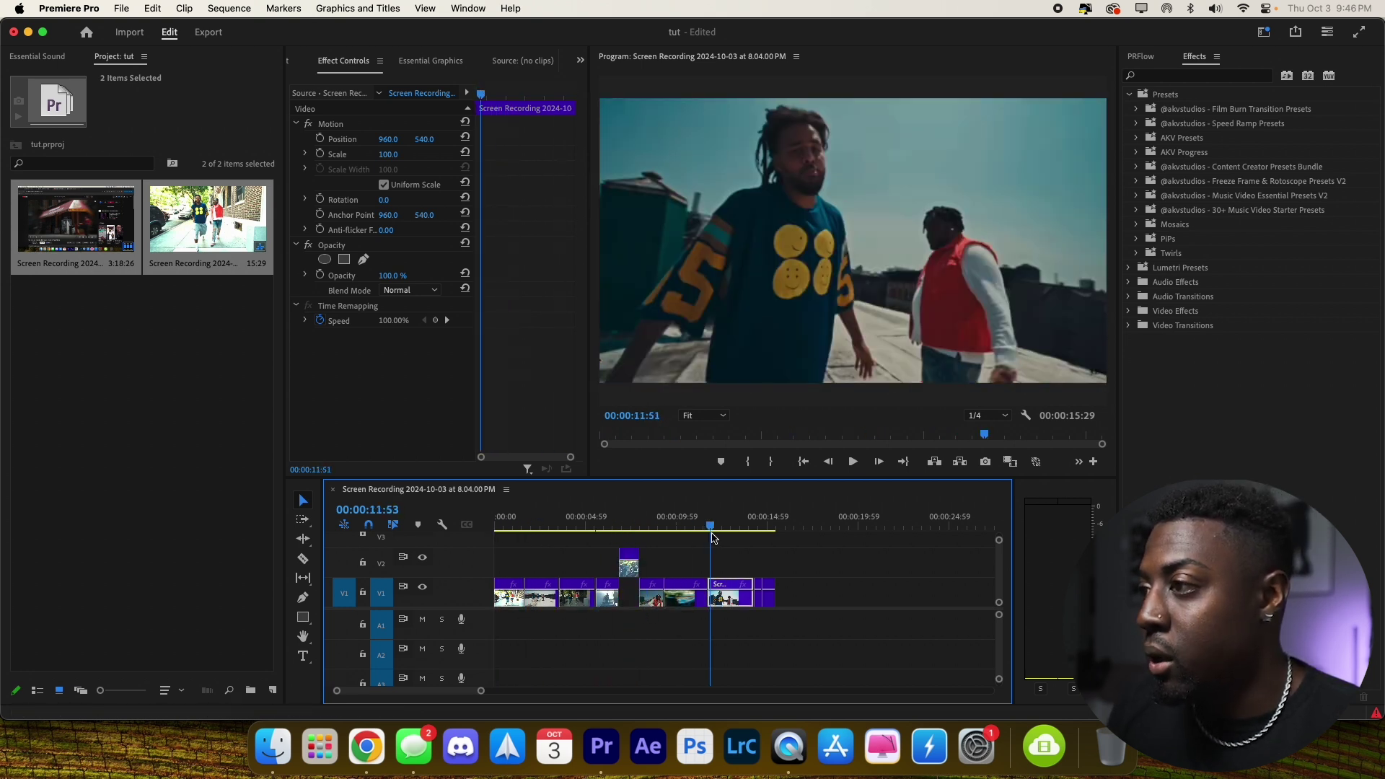
left_click(543, 533)
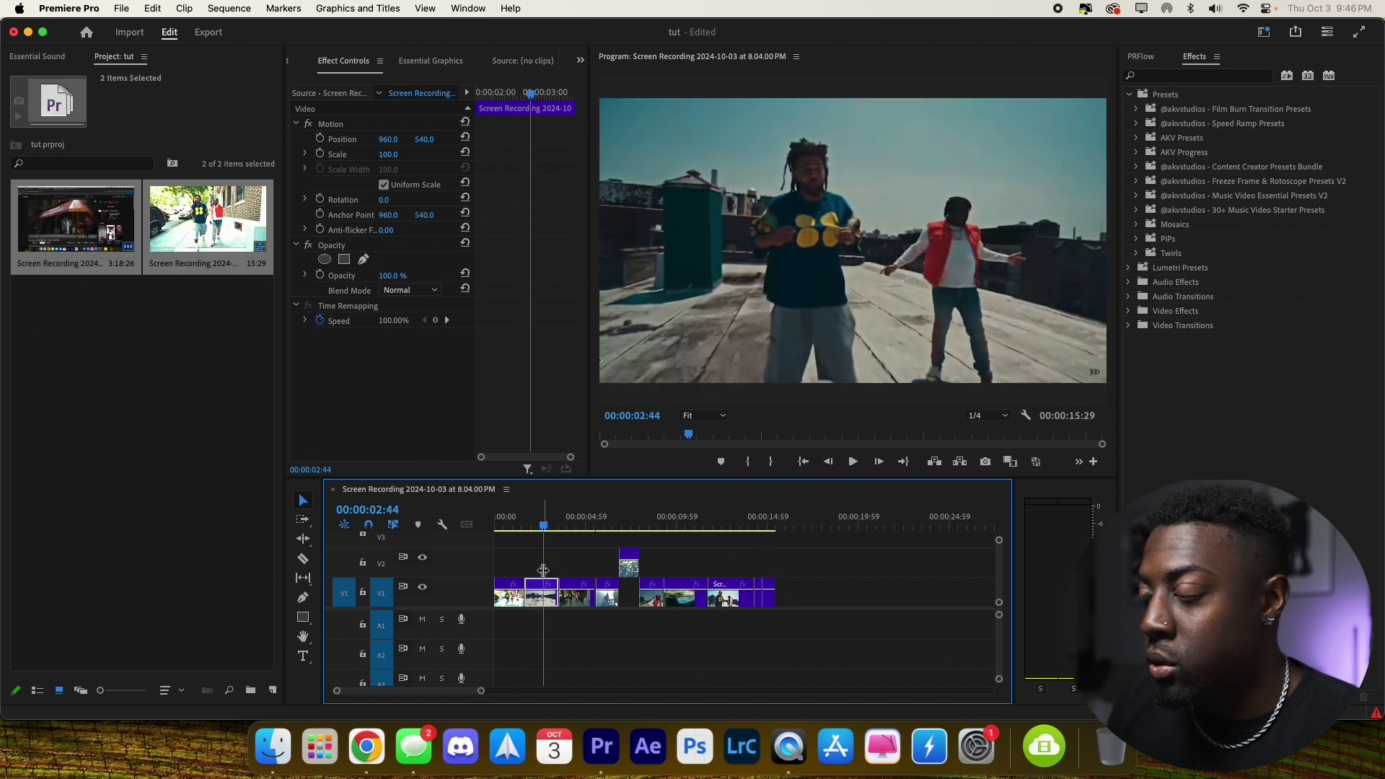
left_click_drag(541, 596, 541, 565)
left_click_drag(612, 522, 694, 522)
left_click_drag(680, 596, 680, 574)
left_click(671, 523)
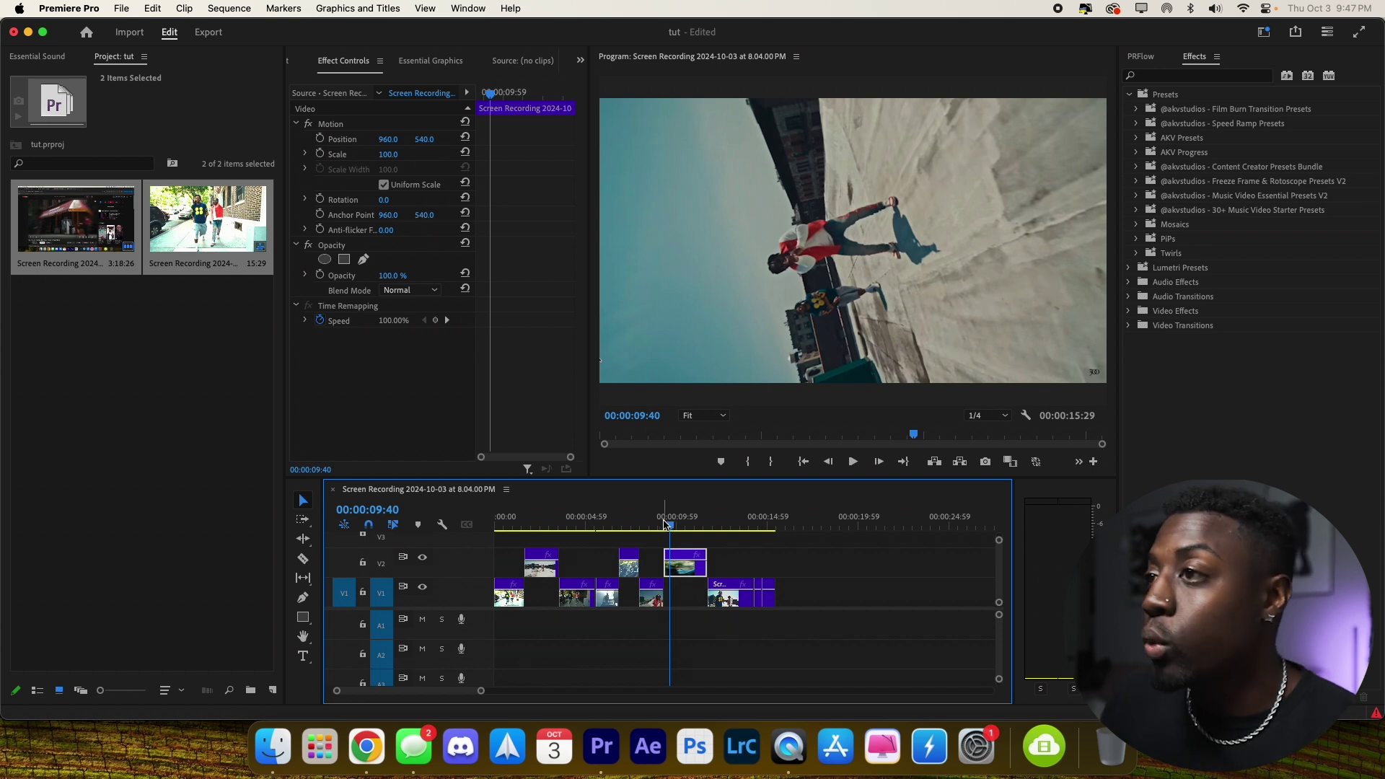
Step: Mark In/Out on the first V2 shot and set its export with audio off and a new file name
left_click(546, 522)
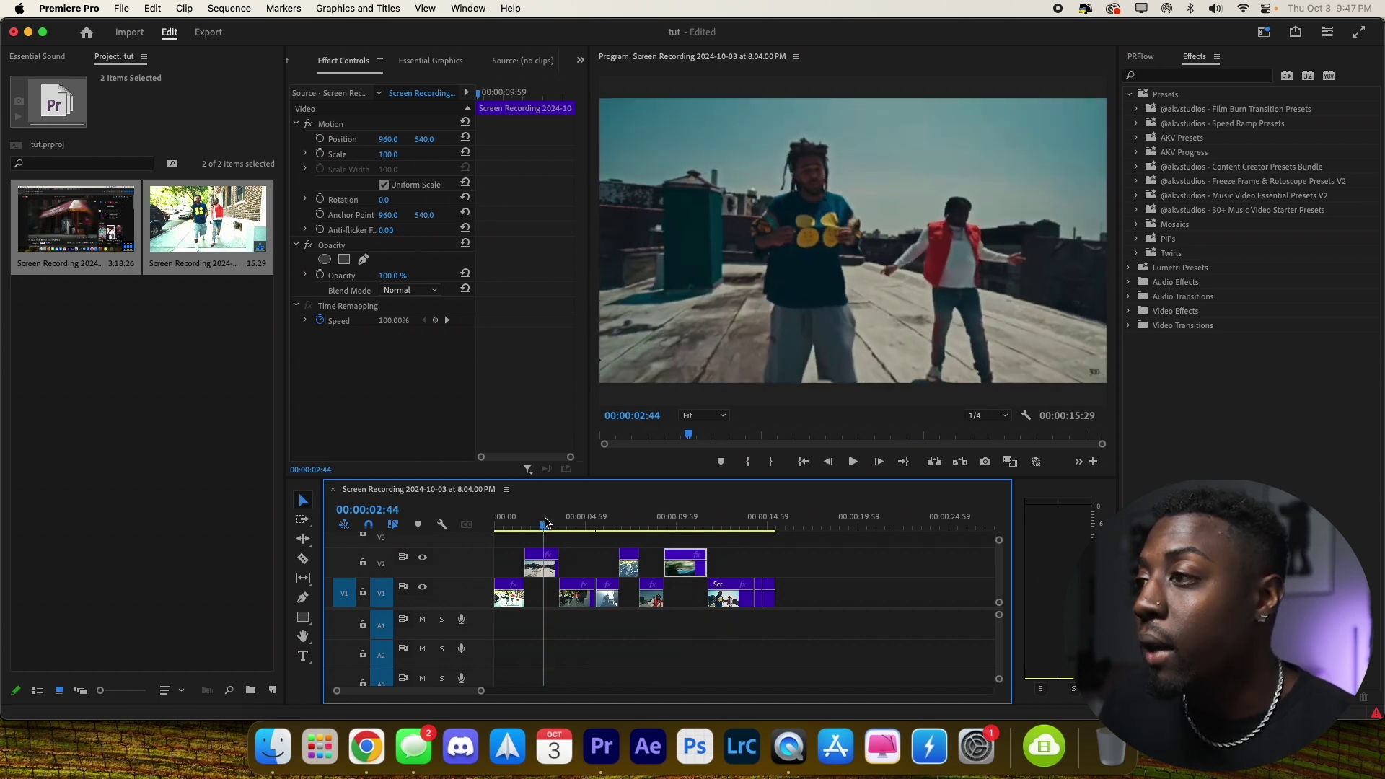
left_click(549, 574)
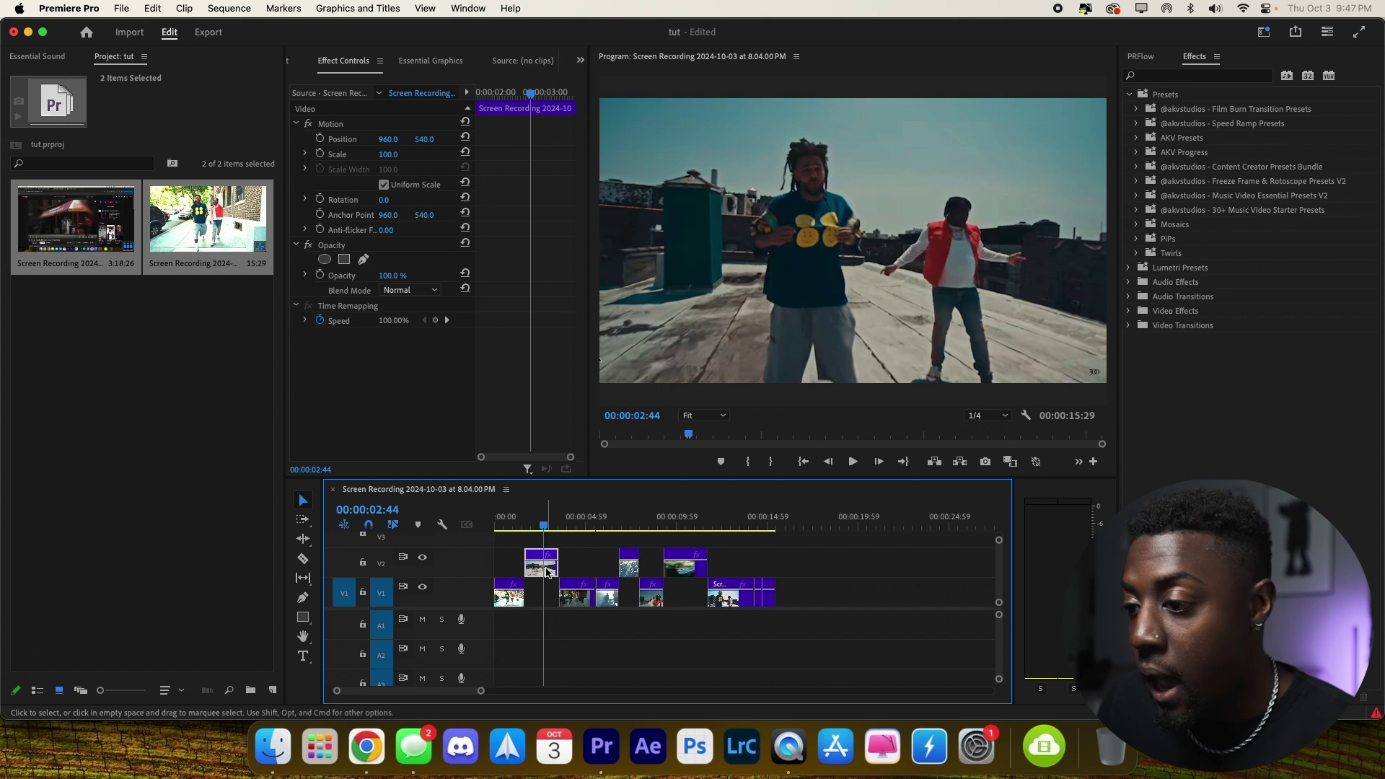
key("x")
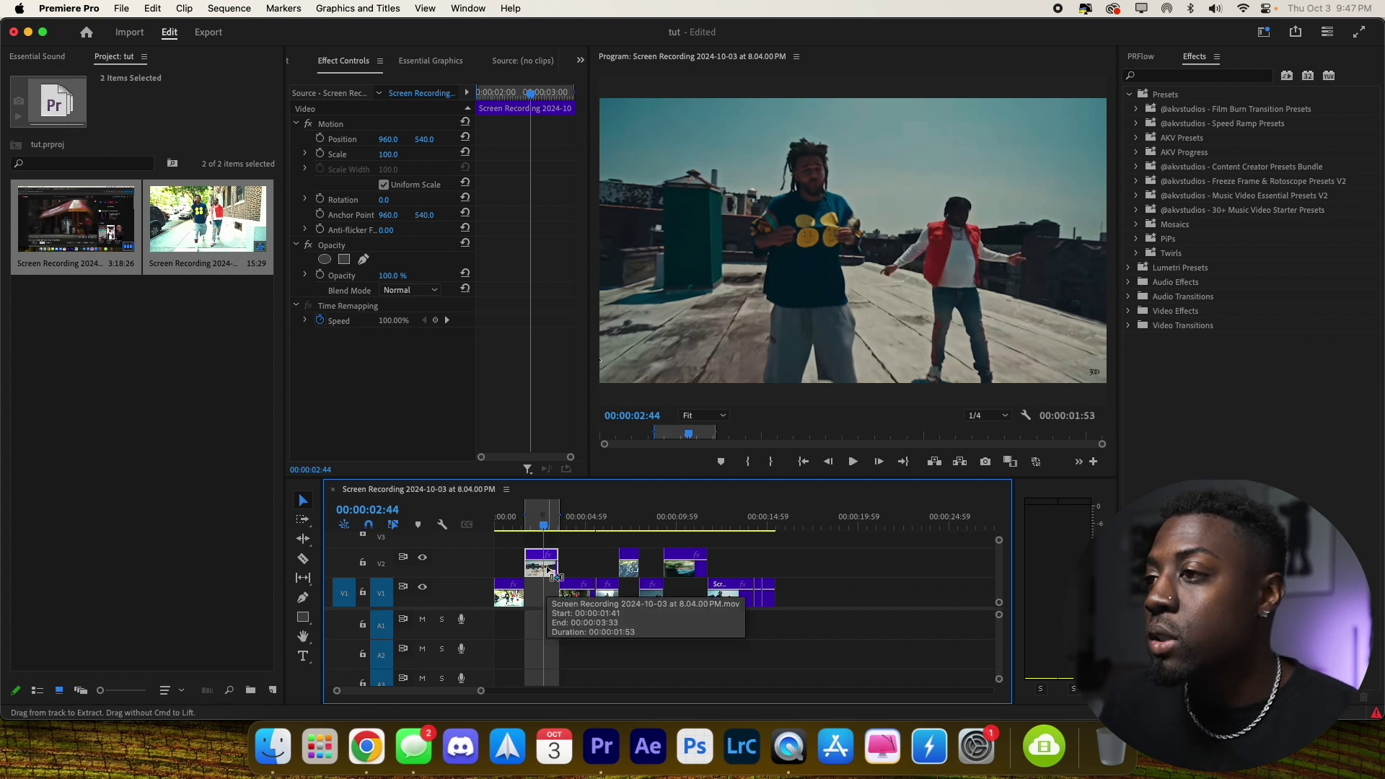
key("super+m")
left_click(547, 269)
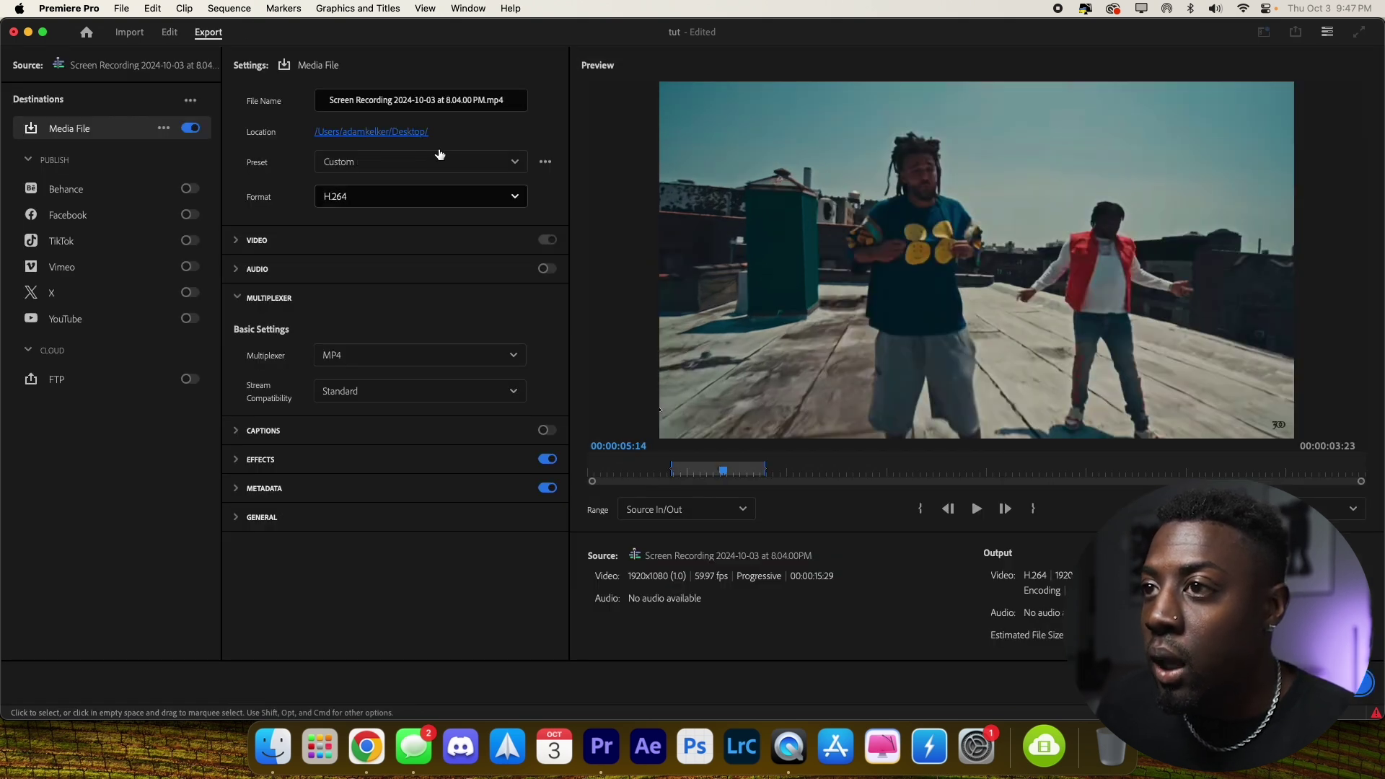
left_click(494, 99)
key("BackSpace")
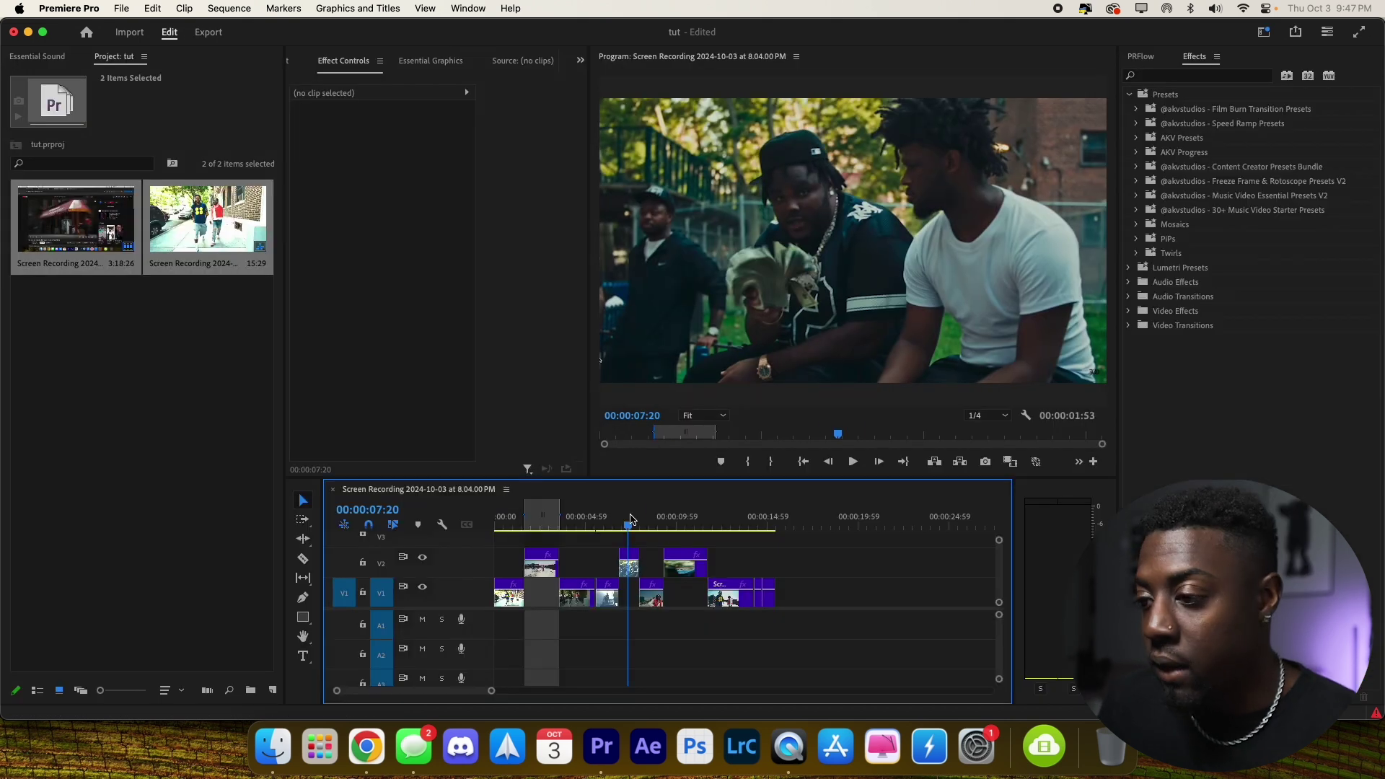
Step: Mark In/Out around the second and third shots on V2
key("x")
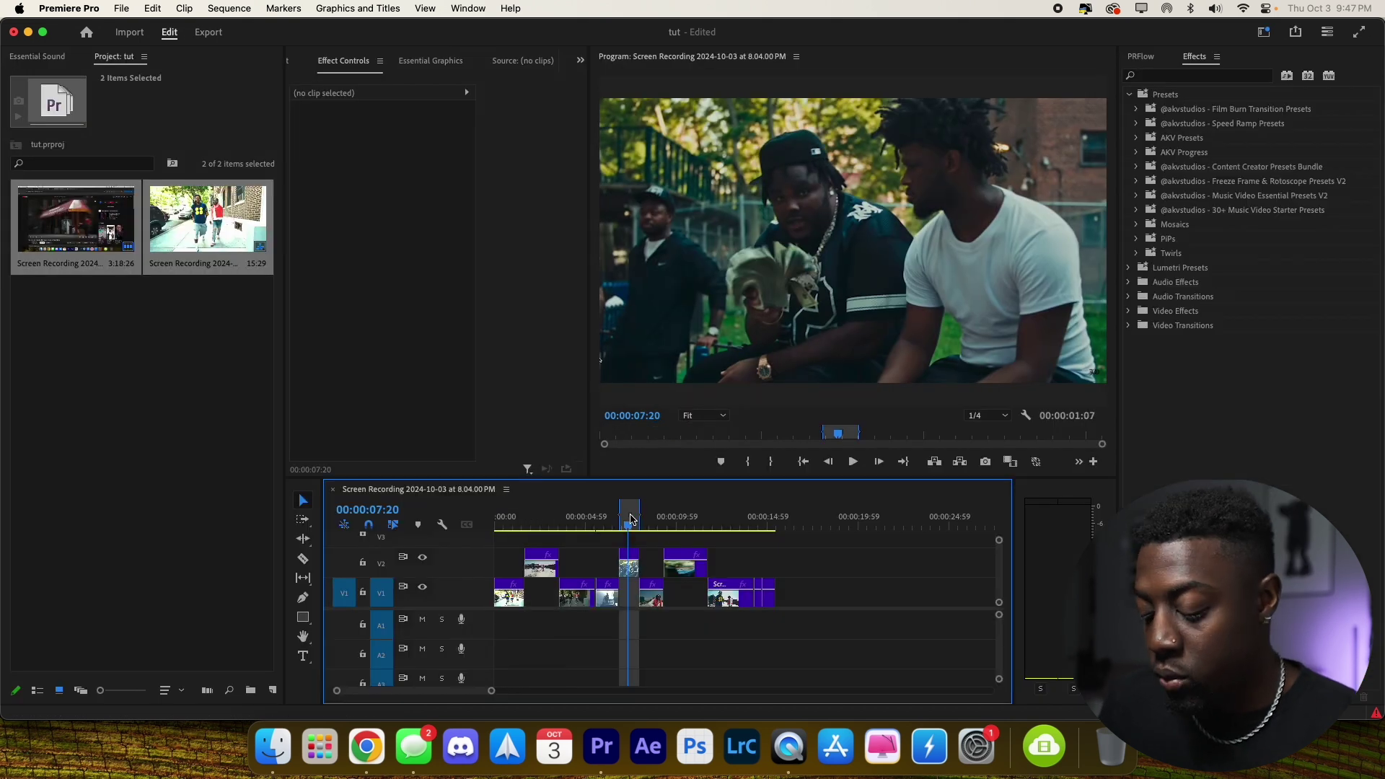
left_click(699, 518)
key("x")
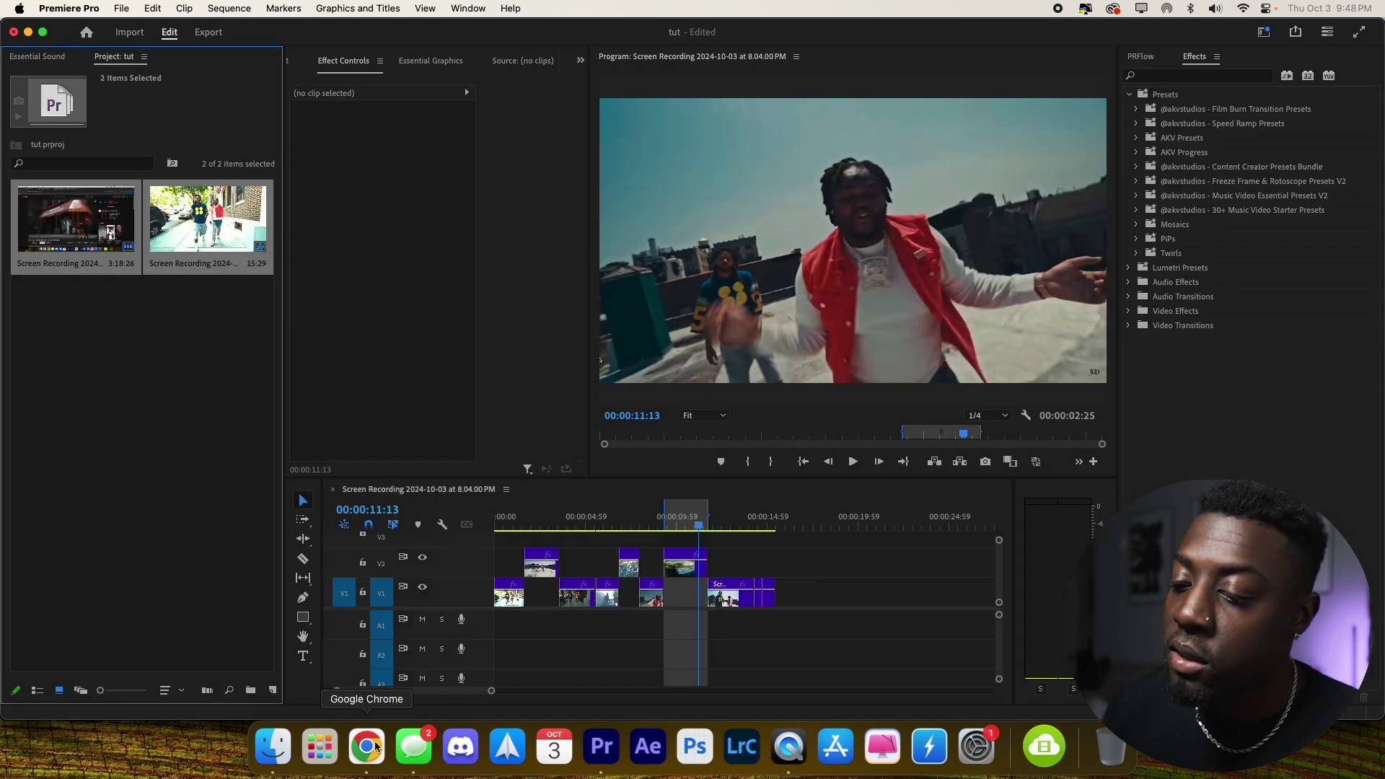
Step: Return to the Runway dashboard in Chrome and open the Video to Video (Gen-1) tile
left_click(376, 747)
scroll(549, 613, "down", 3)
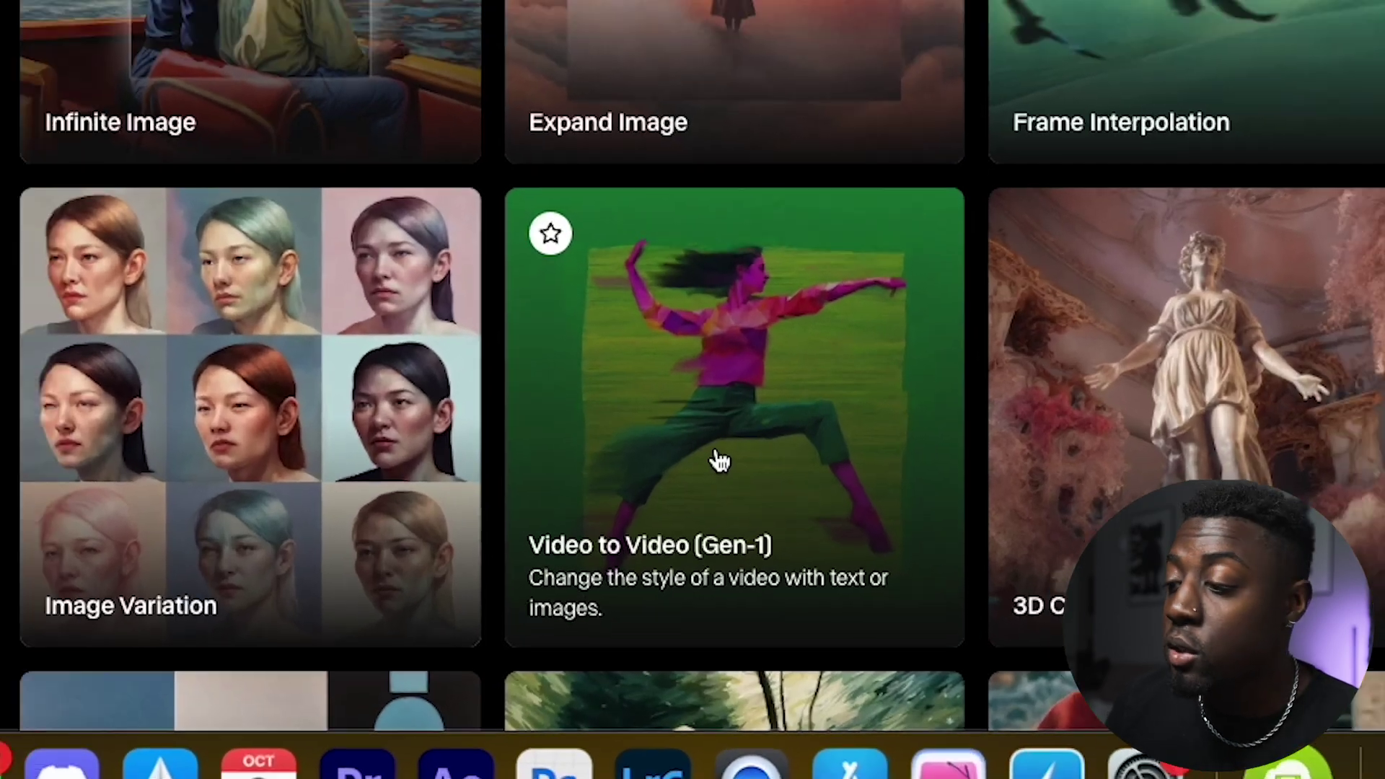
left_click(709, 438)
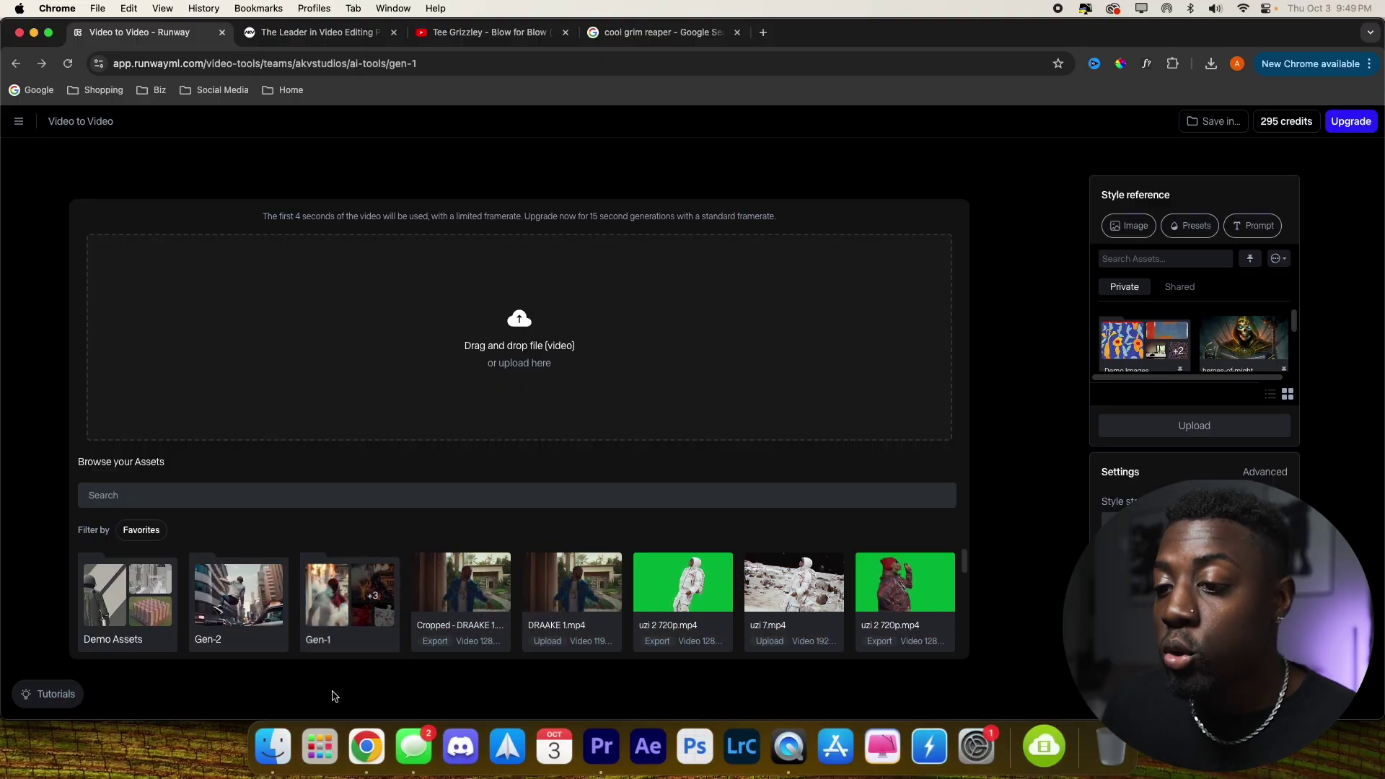
Step: Drag 1.mp4 from the Finder Desktop into Runway's upload area as the input video
left_click(273, 748)
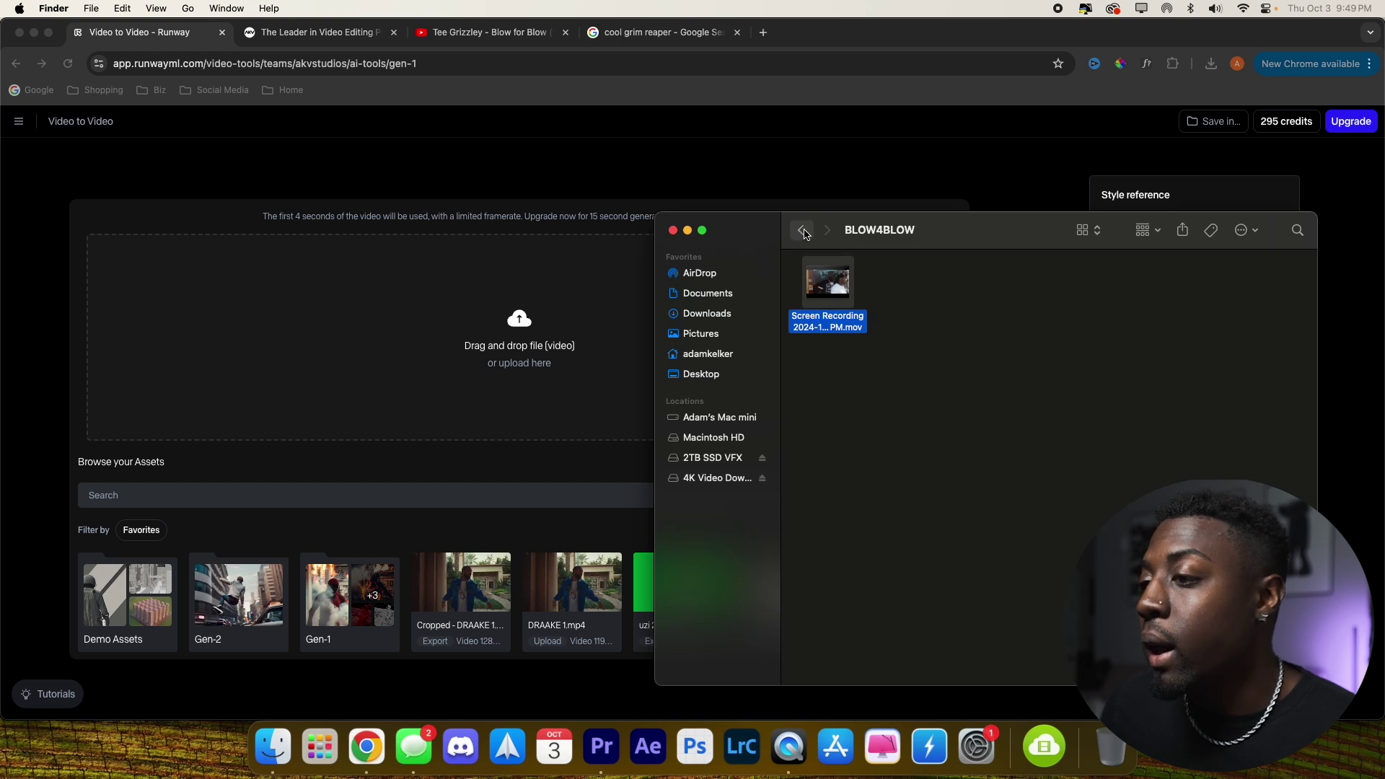
left_click(707, 354)
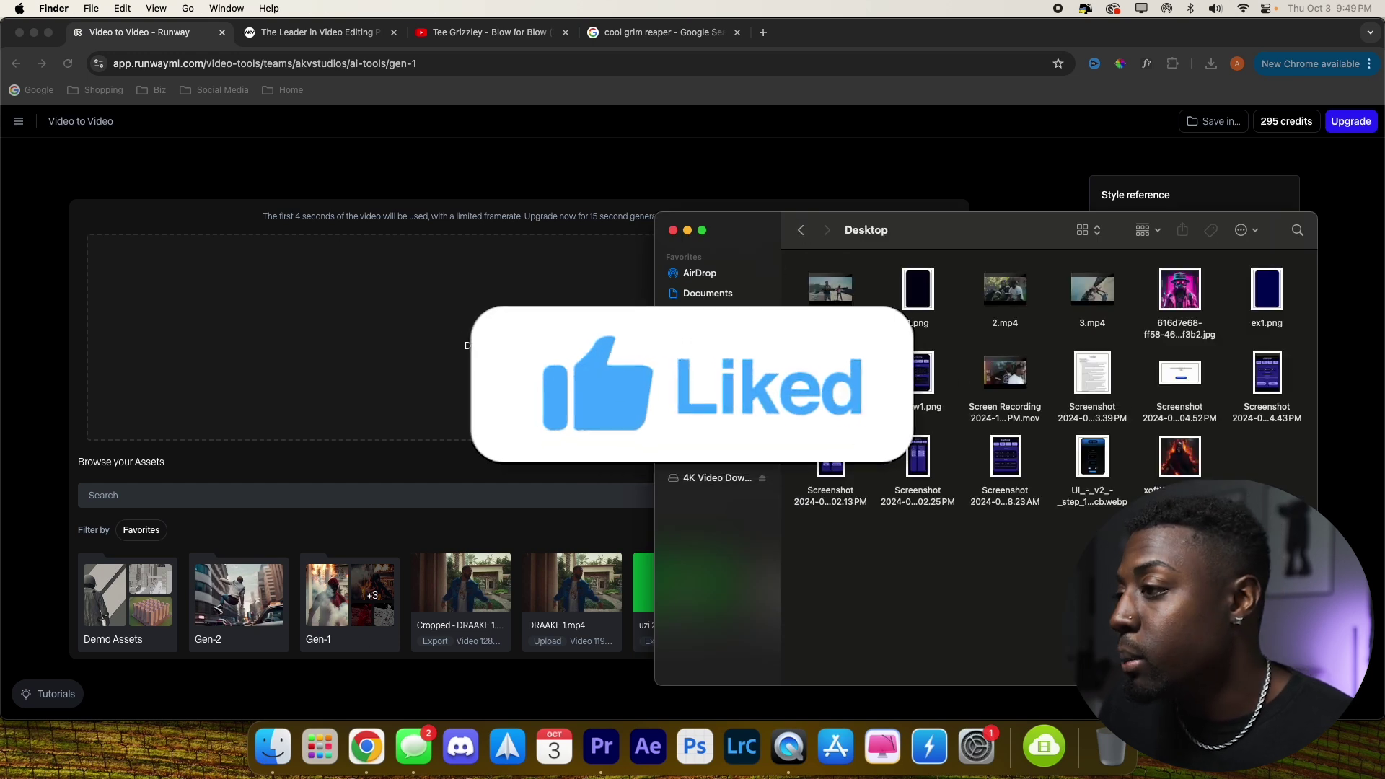
left_click_drag(831, 288, 527, 373)
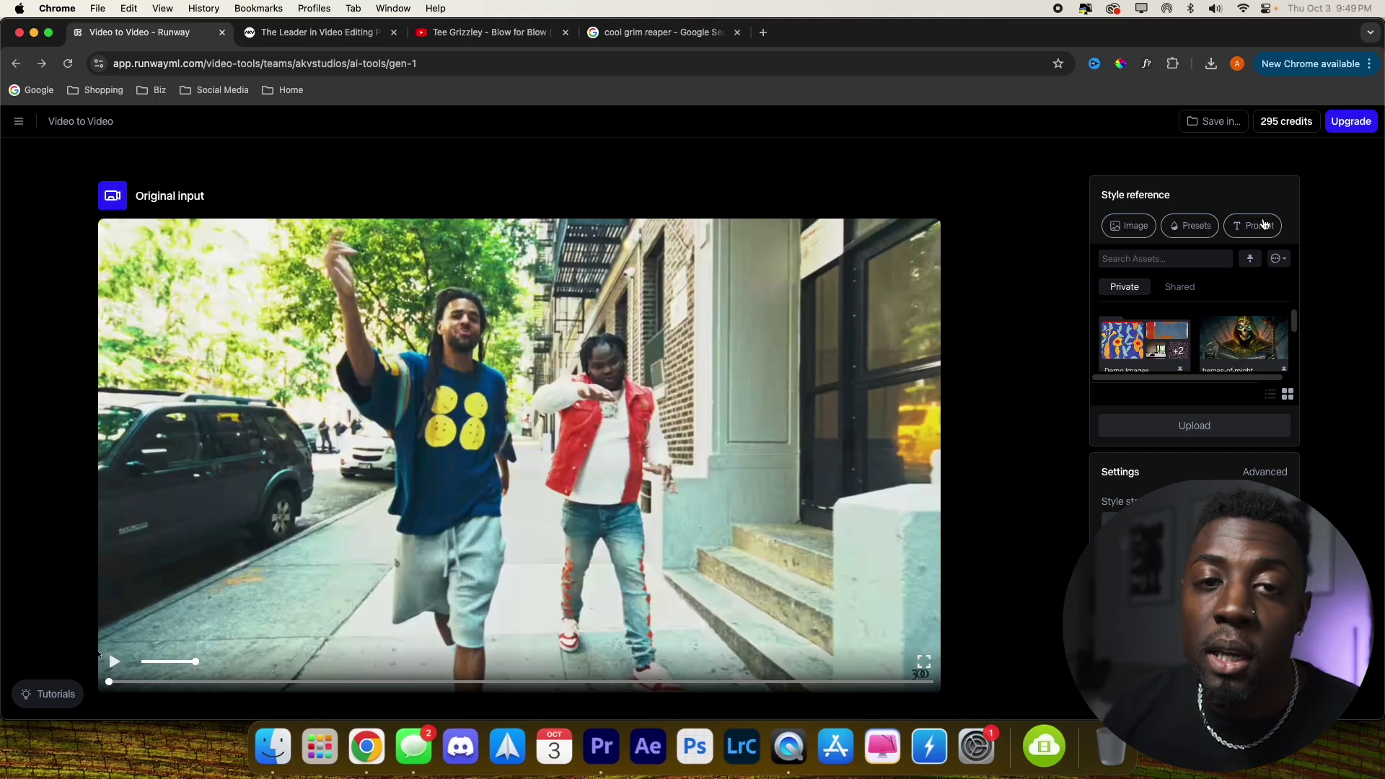
left_click(275, 747)
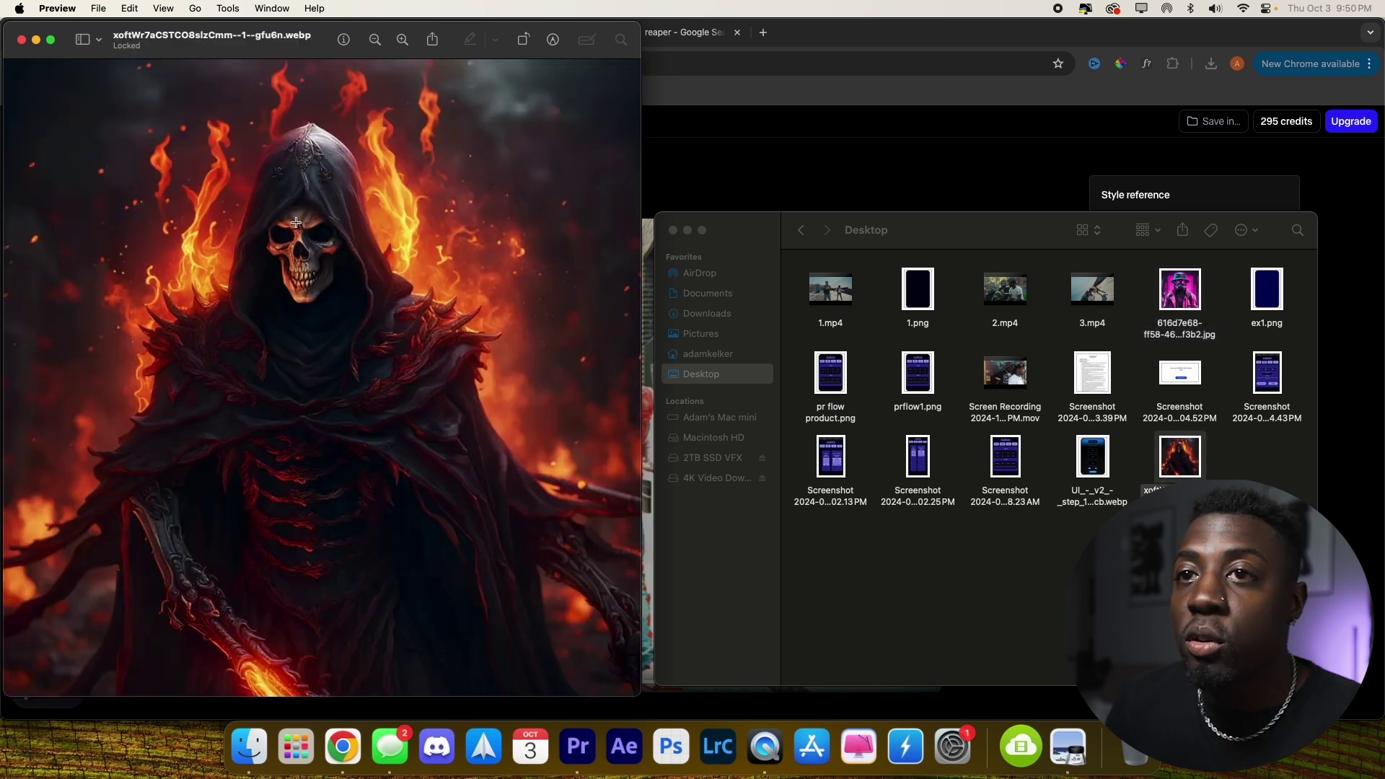
Step: Upload the neon grim-reaper image as the style reference and generate four free previews
left_click(21, 40)
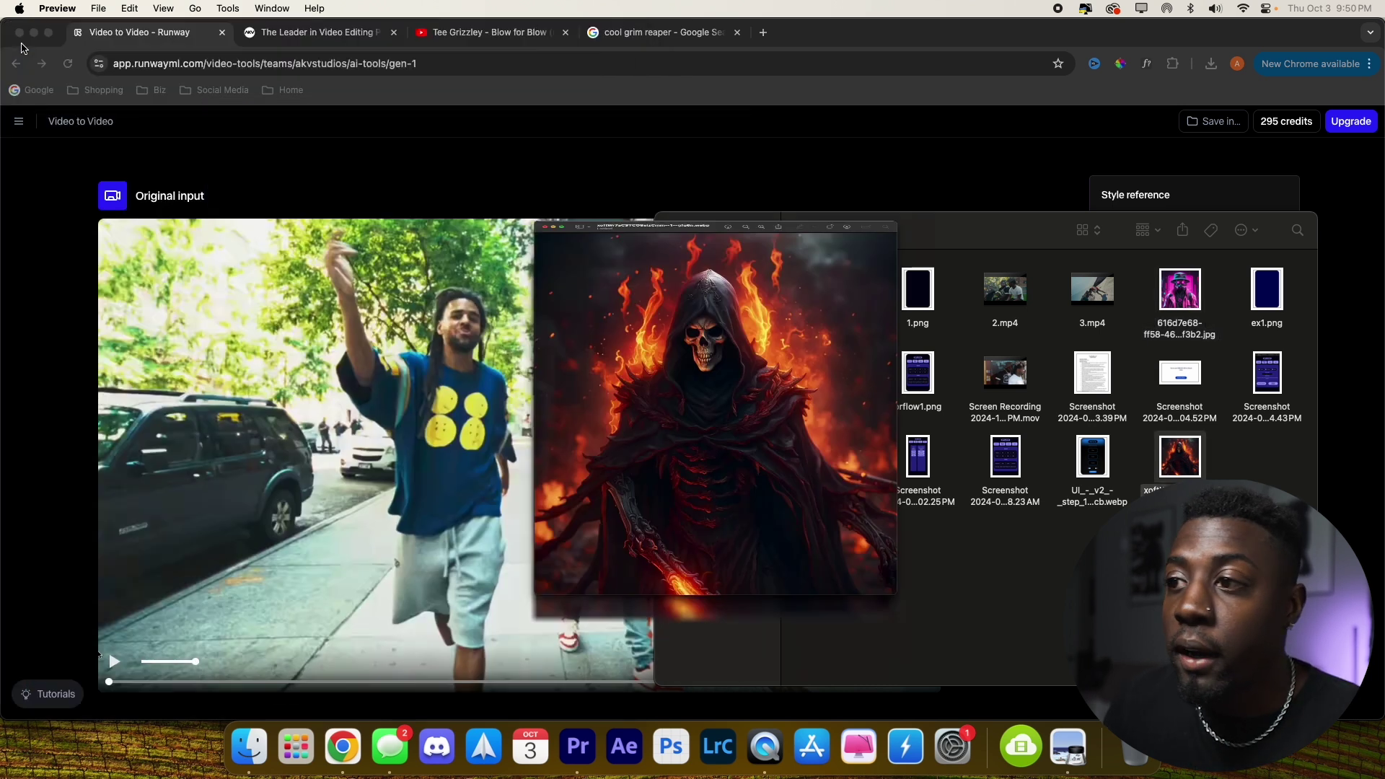
left_click_drag(1003, 235, 959, 439)
left_click(1133, 234)
left_click(1198, 427)
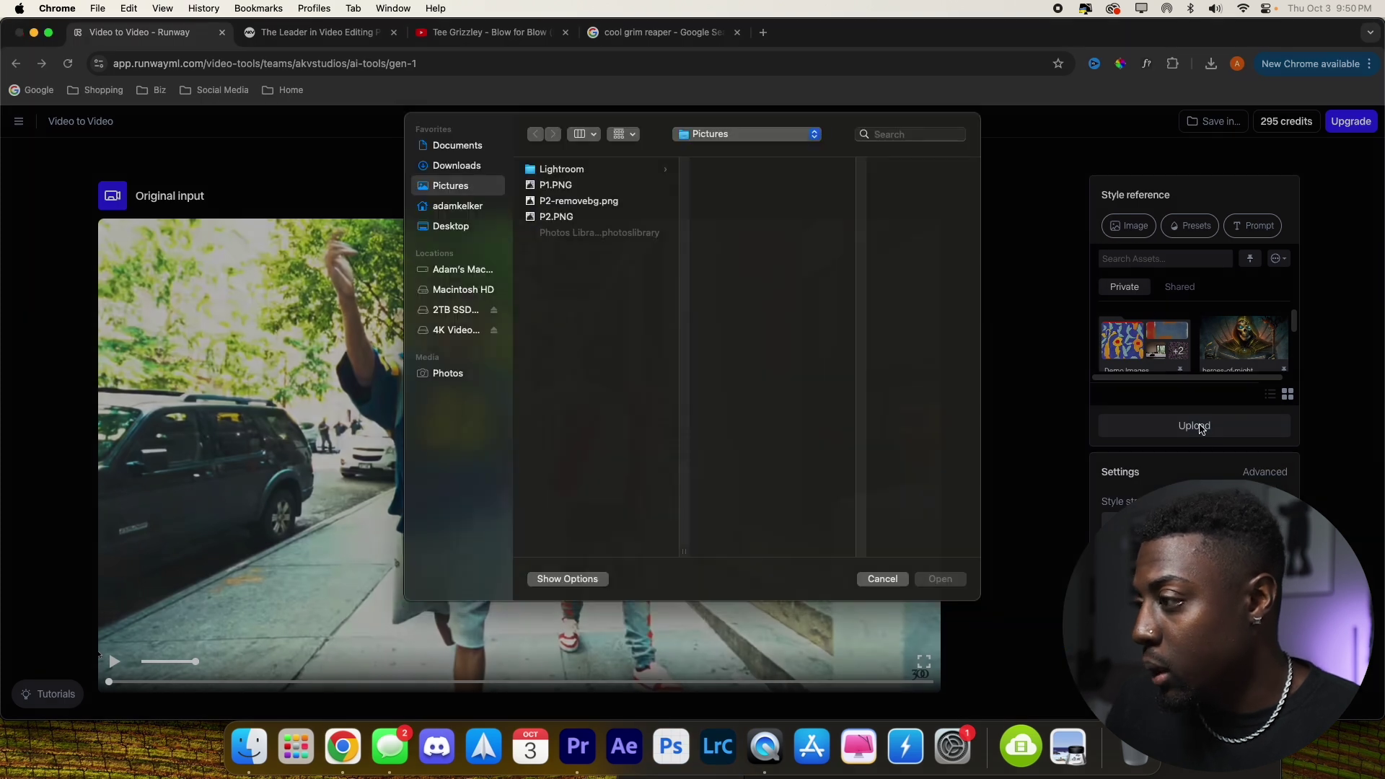
left_click(451, 238)
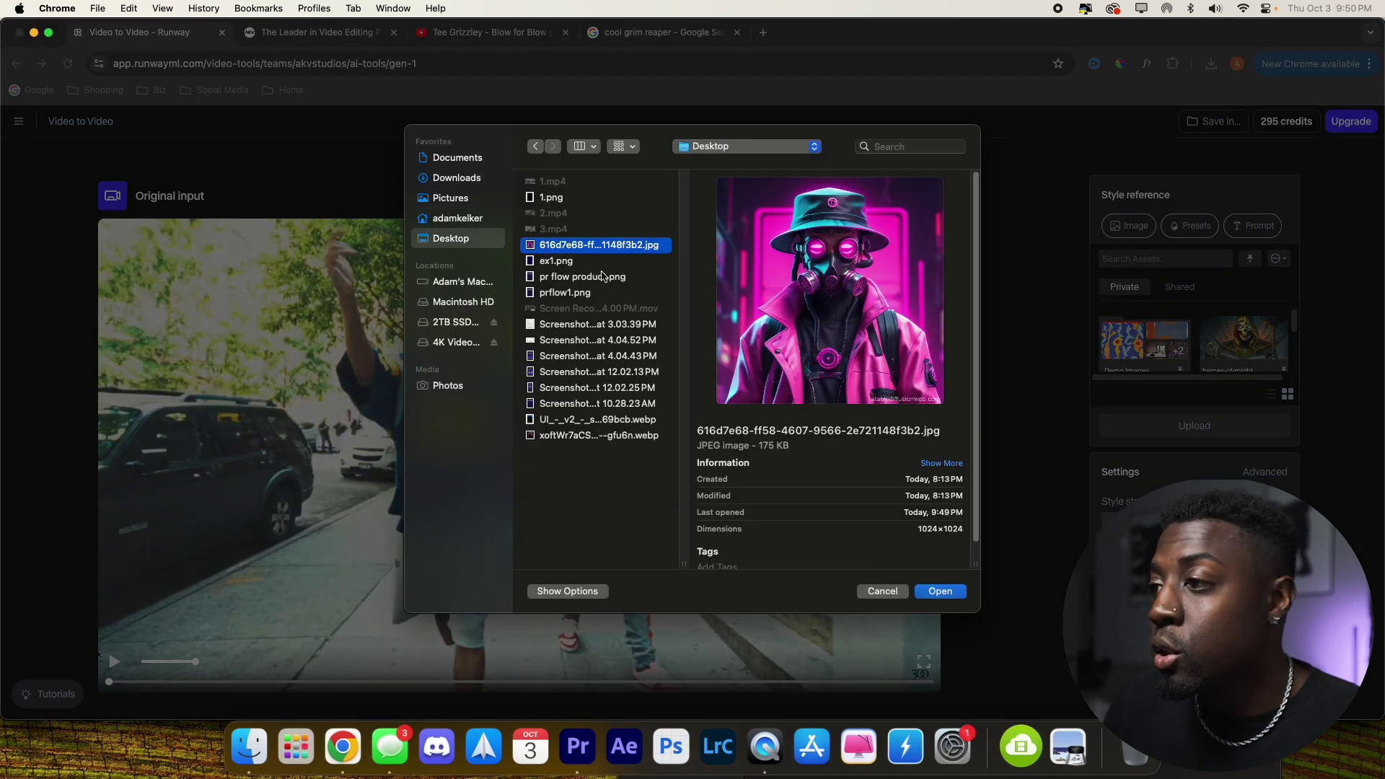
left_click(941, 592)
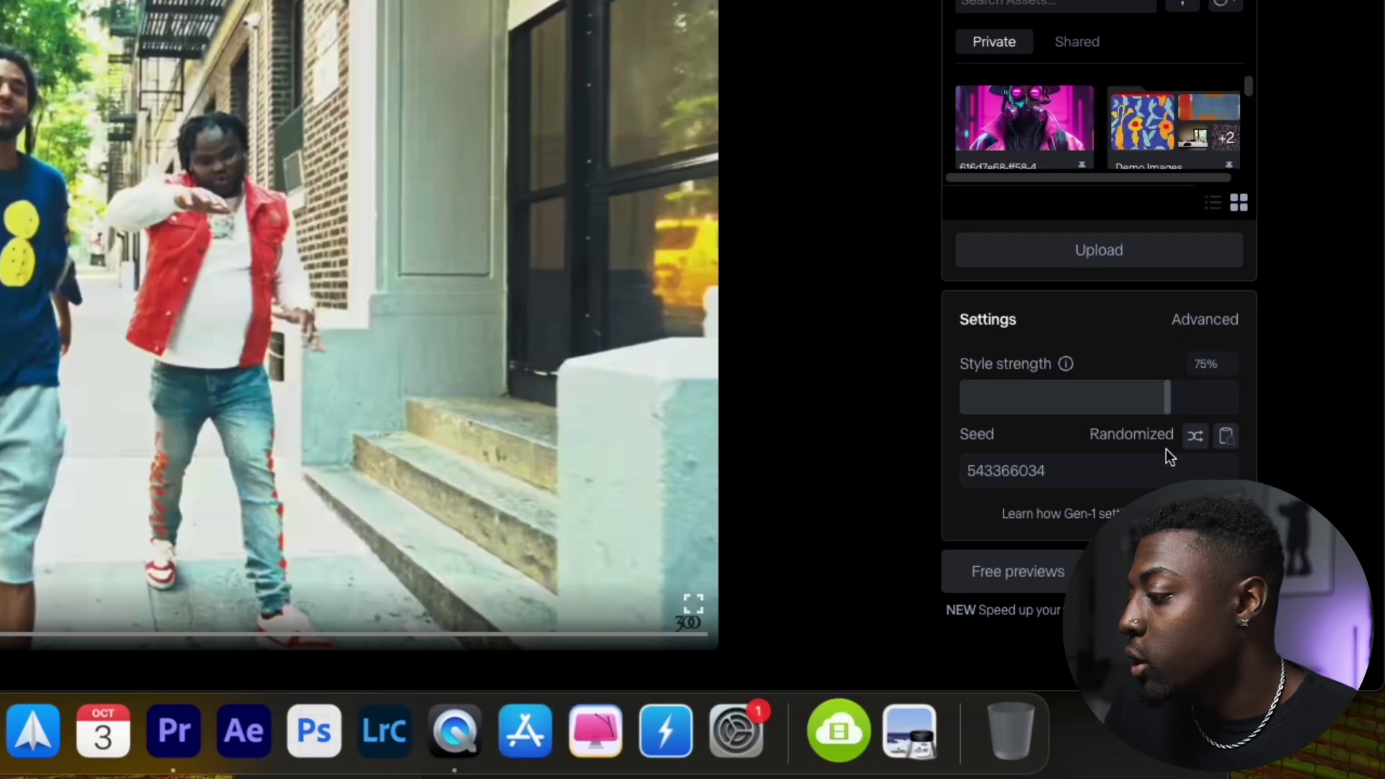
left_click(1068, 137)
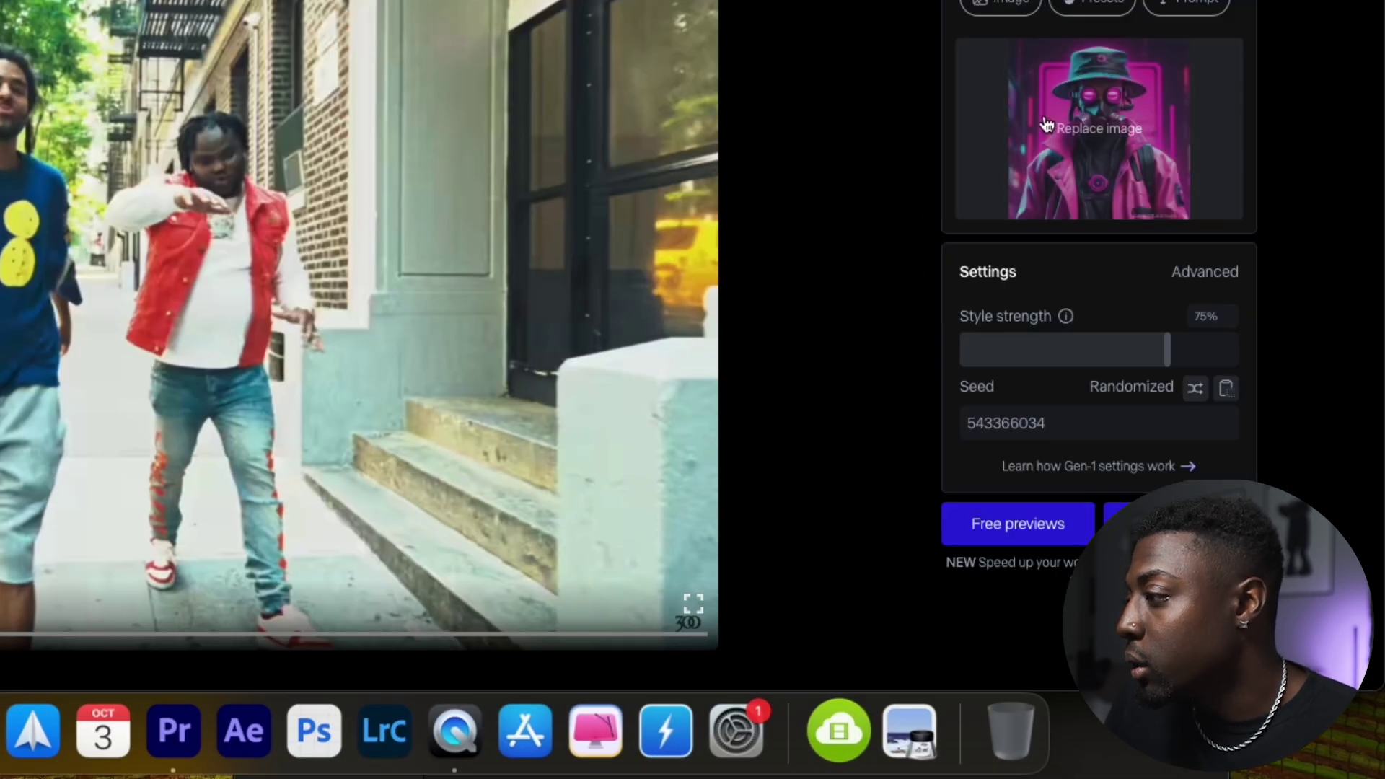
left_click(1080, 532)
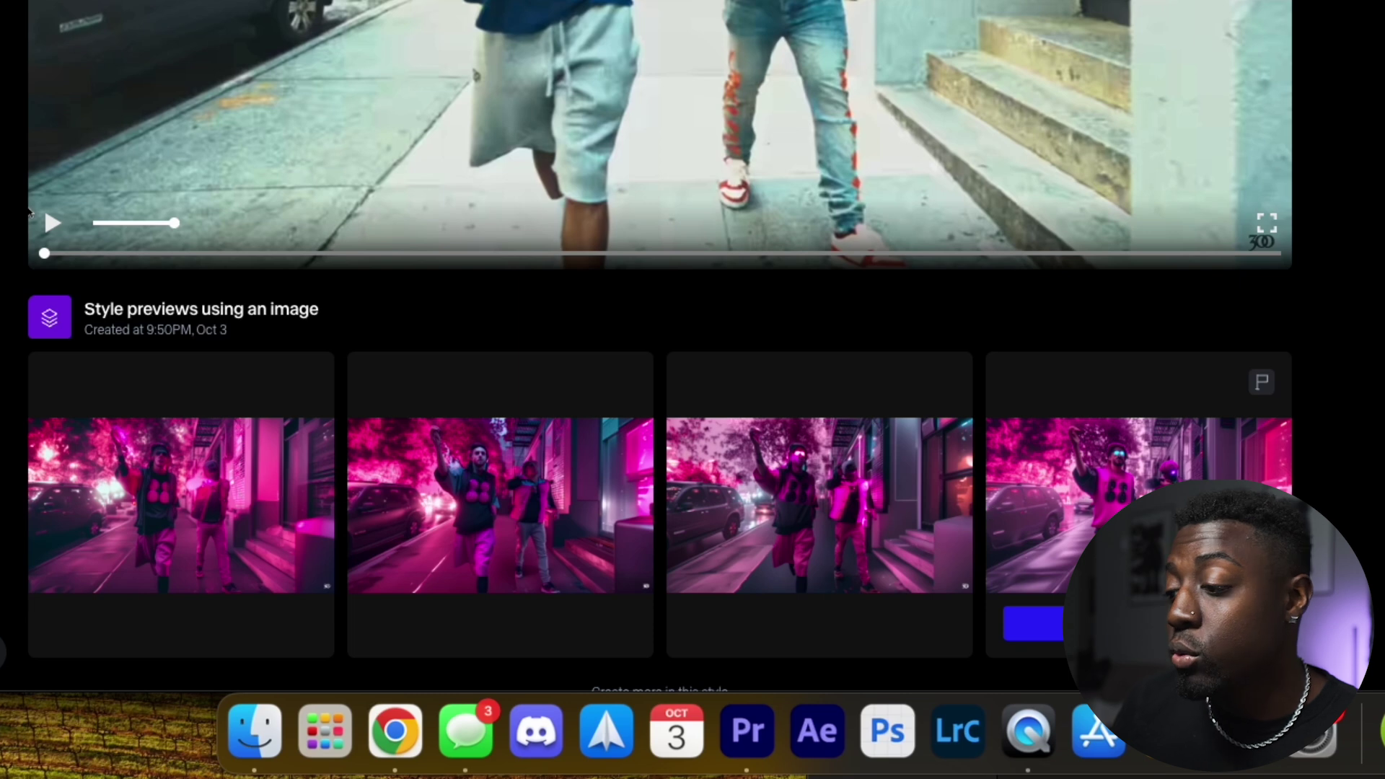
Step: Generate the full Gen-1 video from the chosen neon-pink preview and wait for the 2-second render
left_click(792, 625)
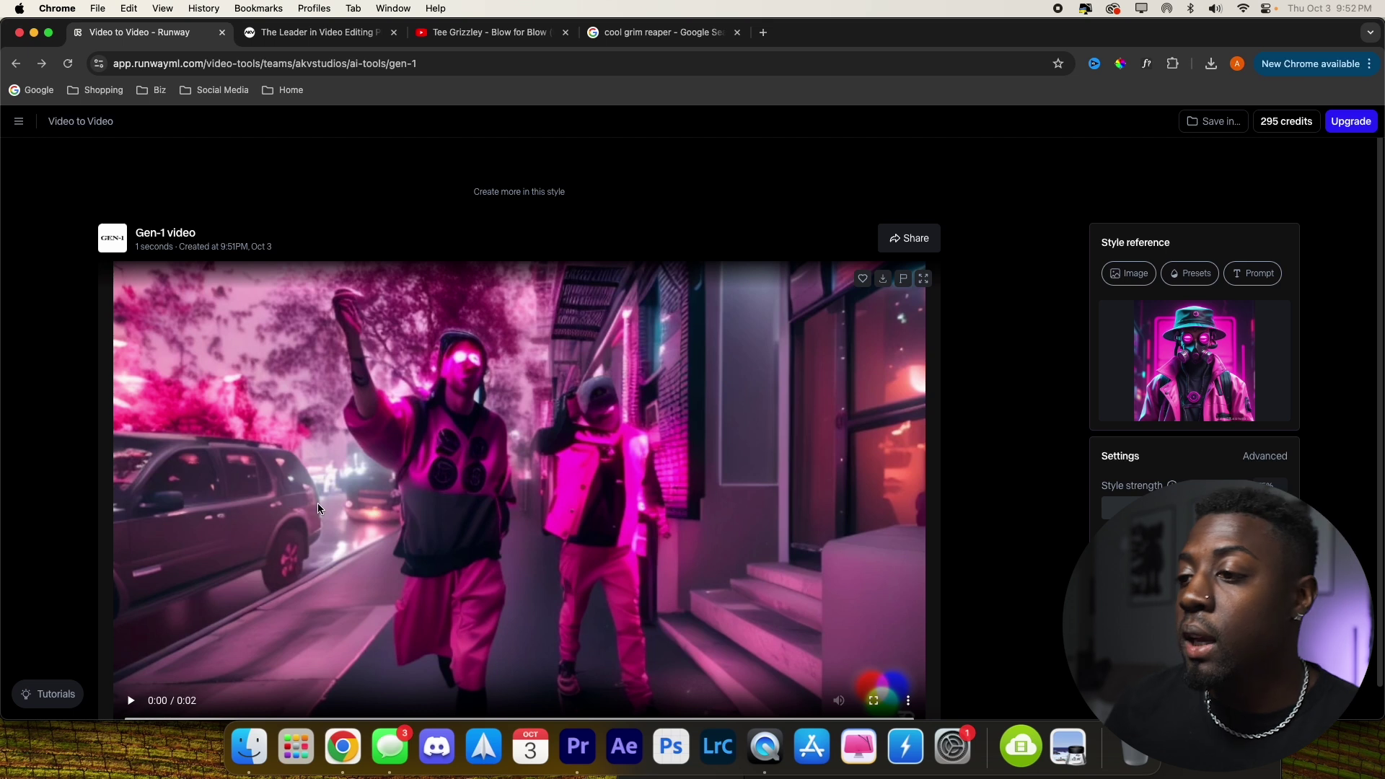
scroll(319, 509, "down", 1)
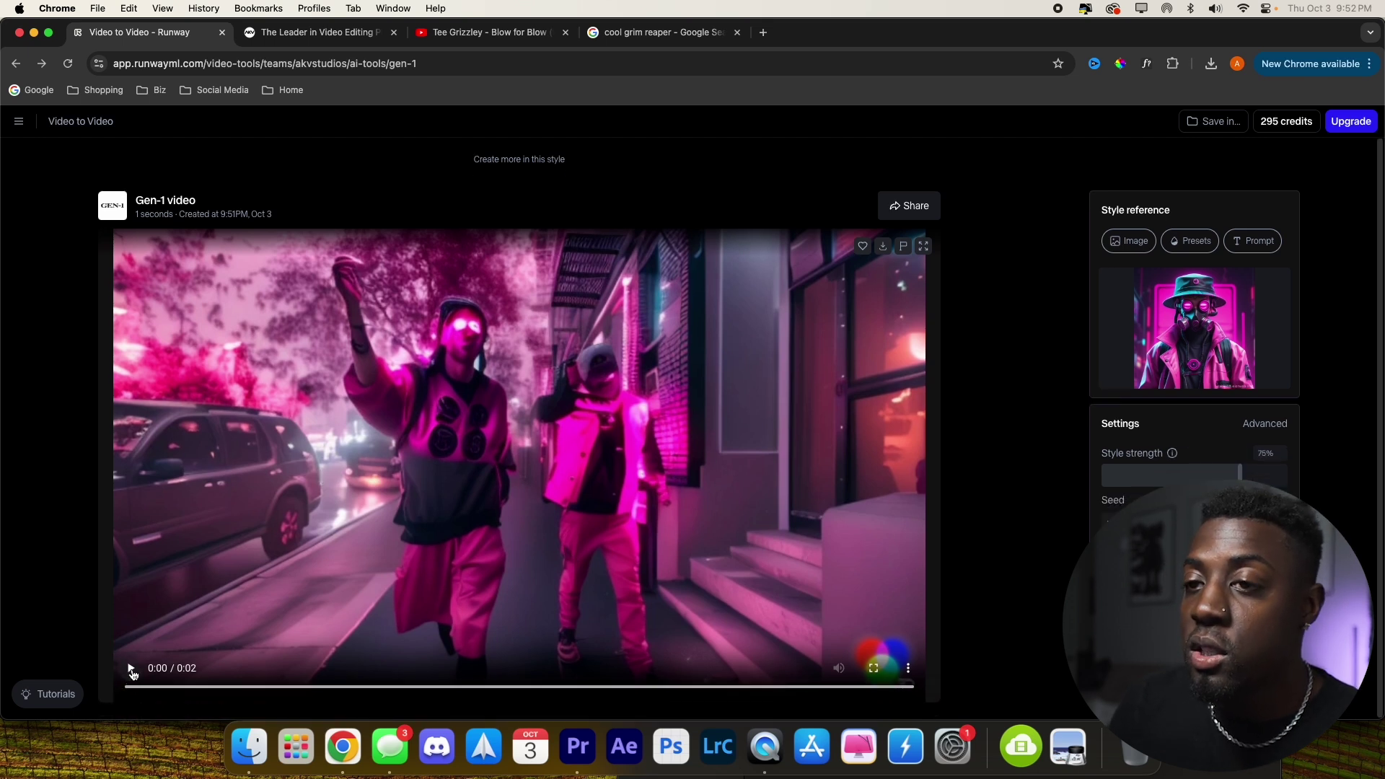
Step: Play back the neon Gen-1 clip, download it as an mp4, and return to Premiere Pro
left_click(132, 669)
left_click_drag(223, 689, 881, 711)
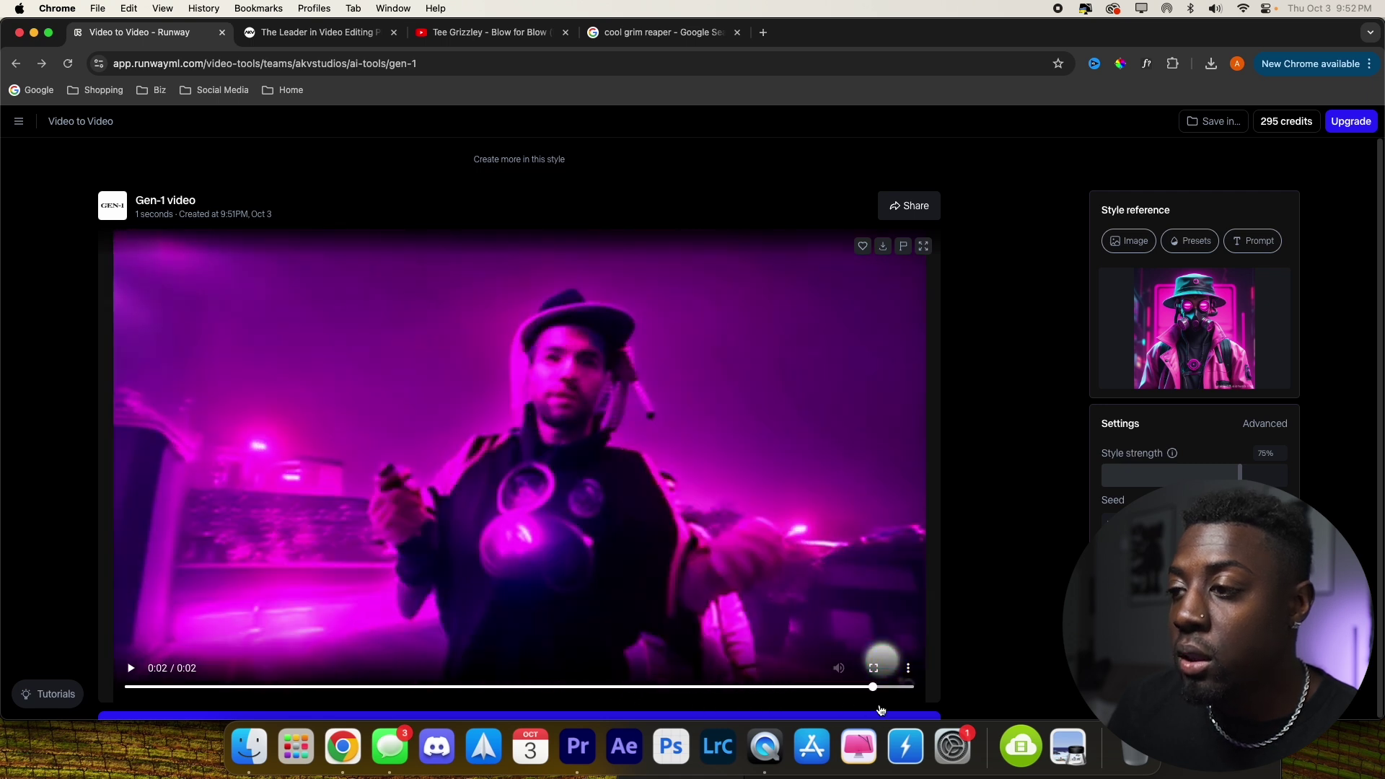
scroll(448, 659, "down", 1)
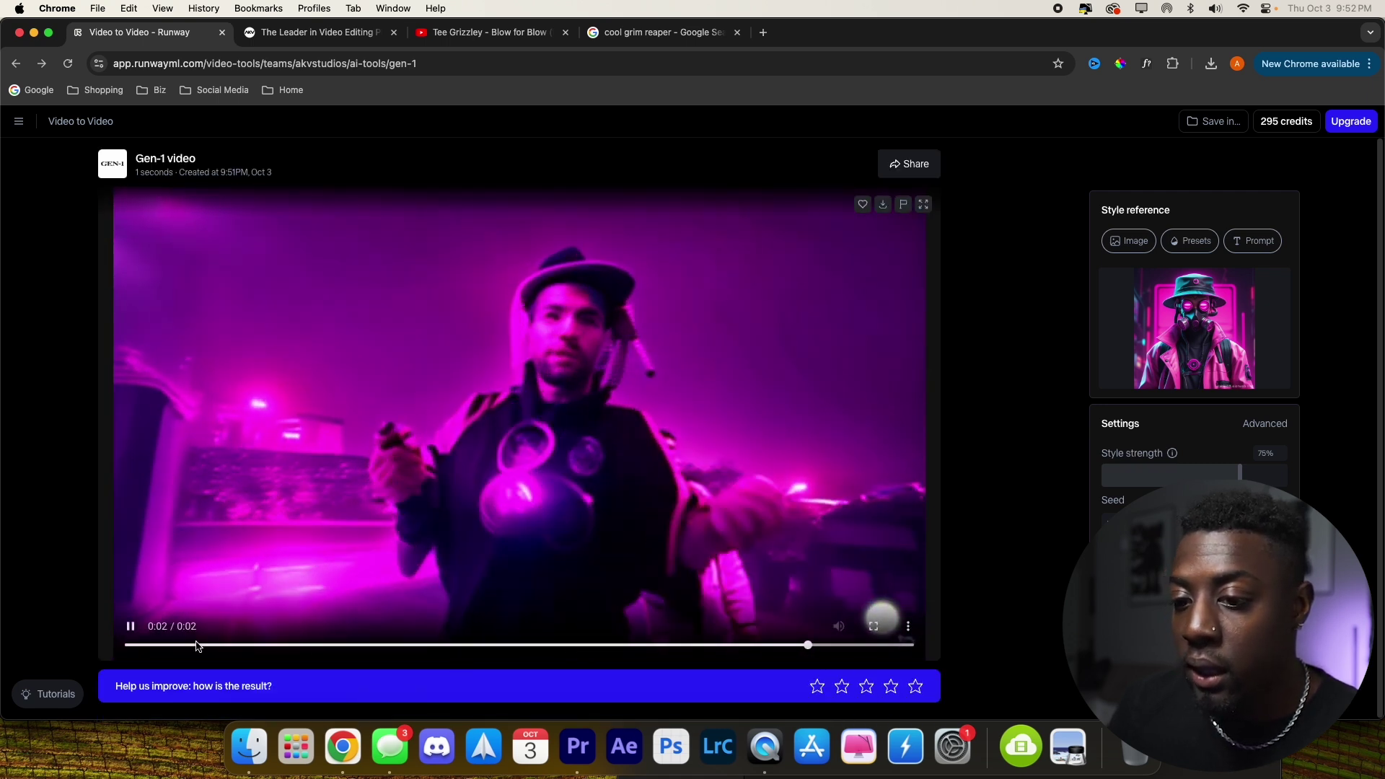
scroll(807, 632, "up", 1)
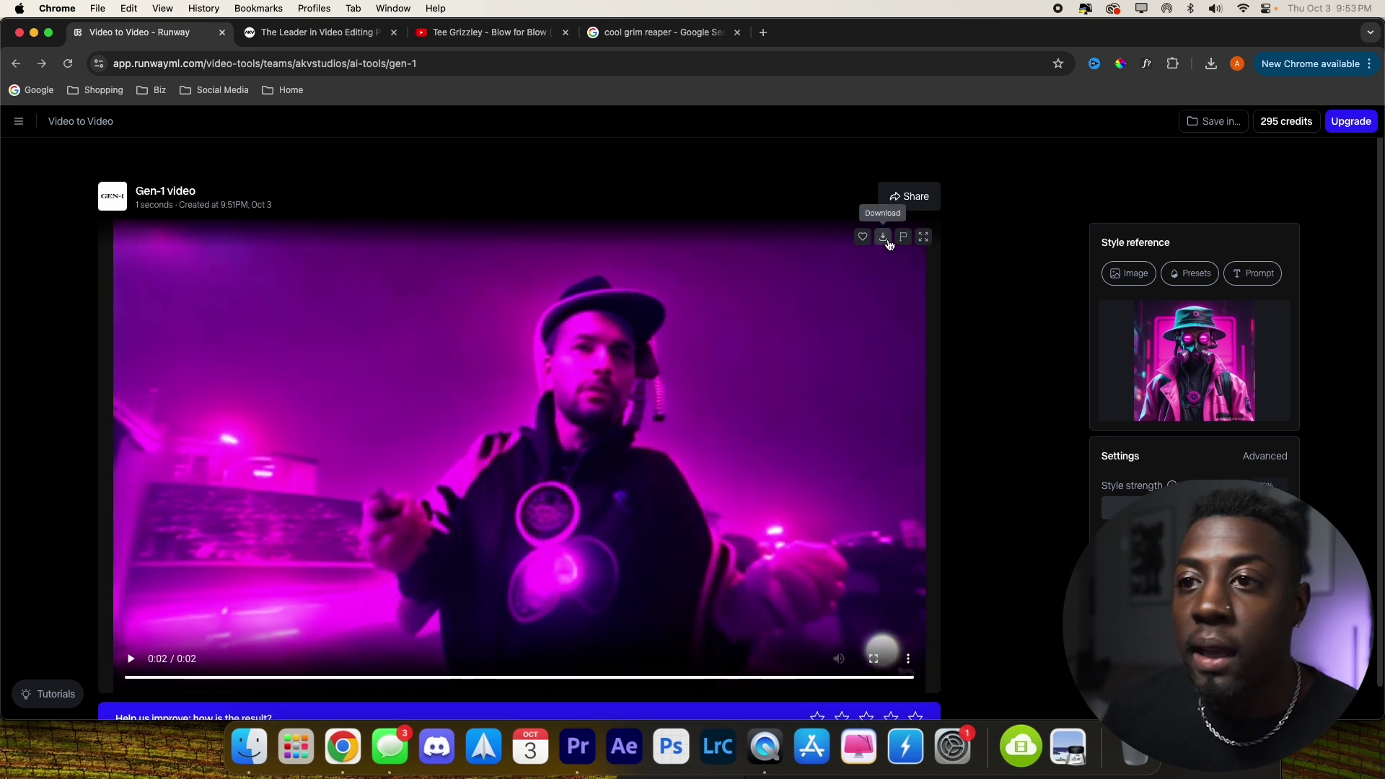
left_click(888, 243)
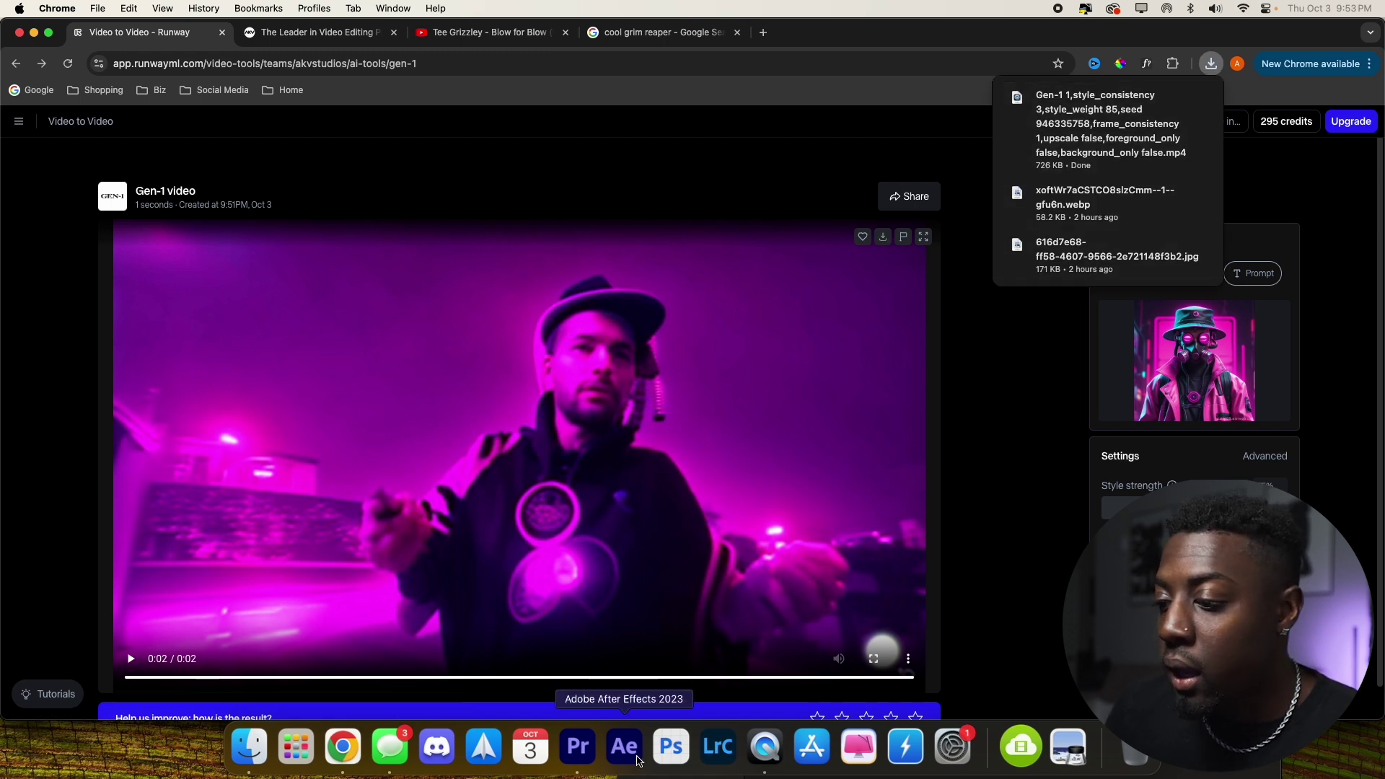
left_click(579, 749)
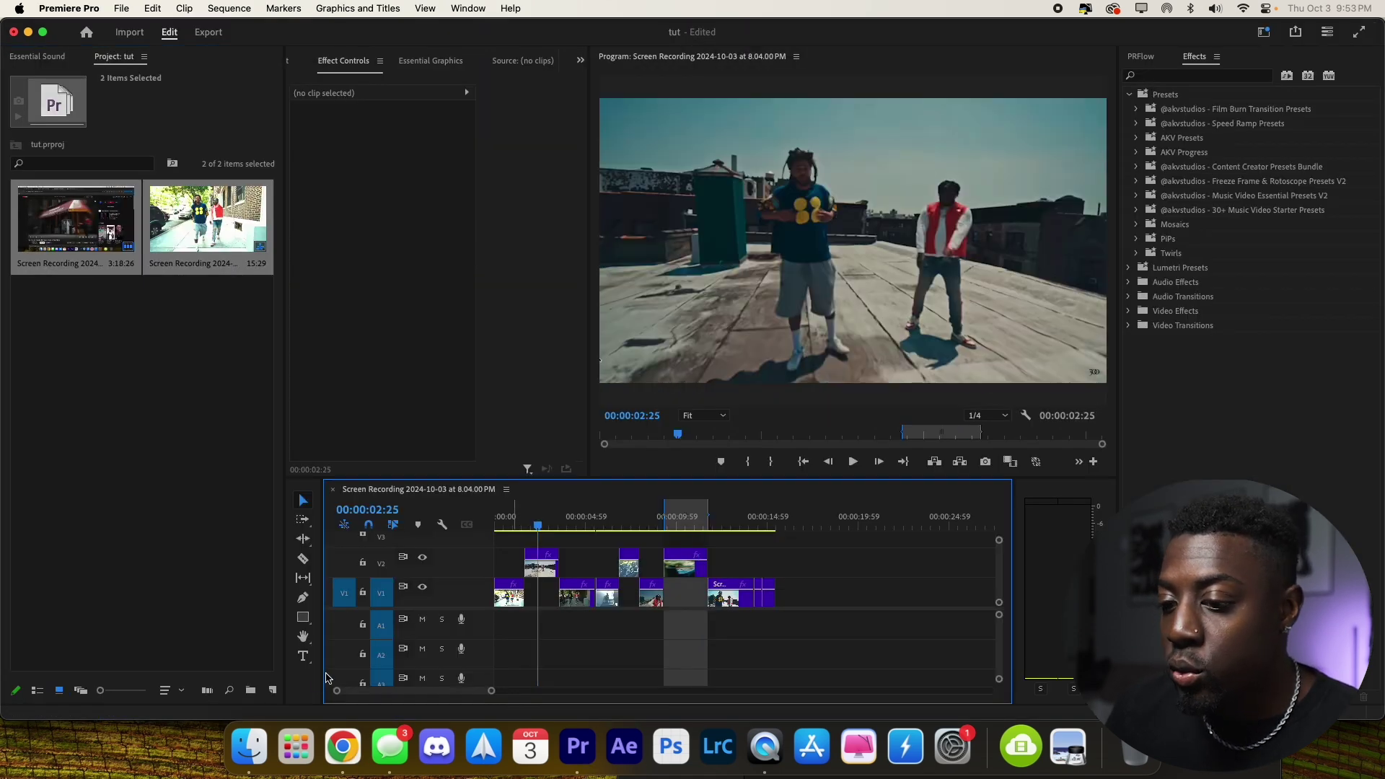
Step: Drag the neon Gen-1 mp4 from the Downloads folder onto the timeline above the footage
left_click(234, 752)
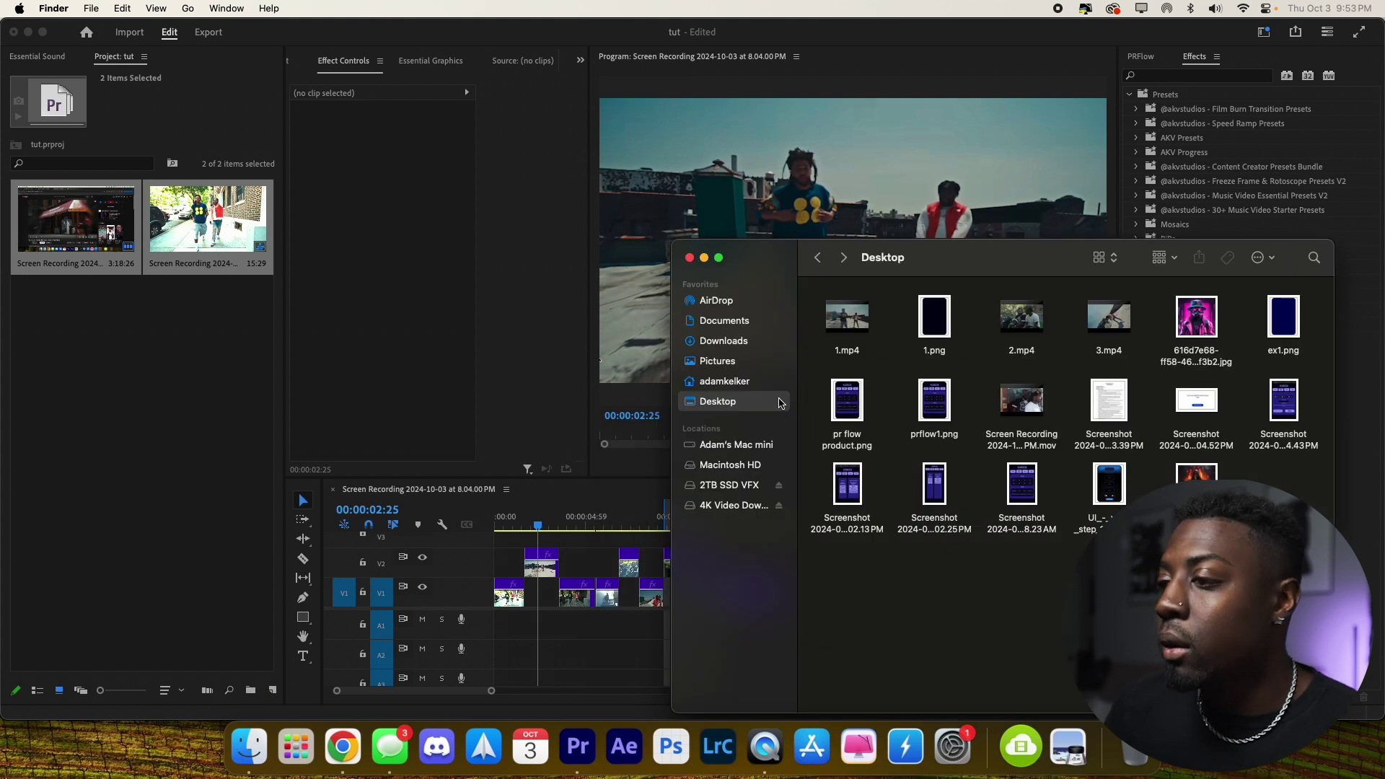
left_click(731, 342)
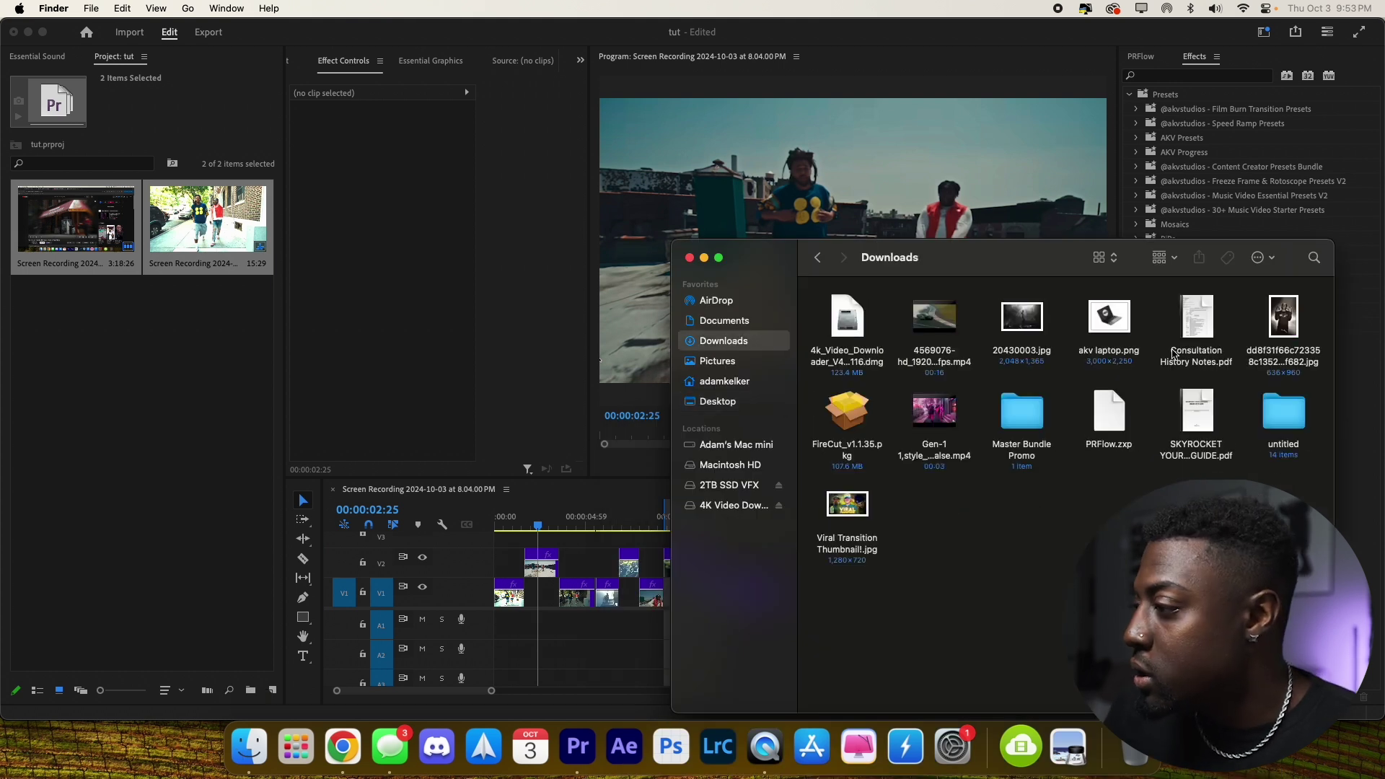
left_click_drag(941, 434, 538, 547)
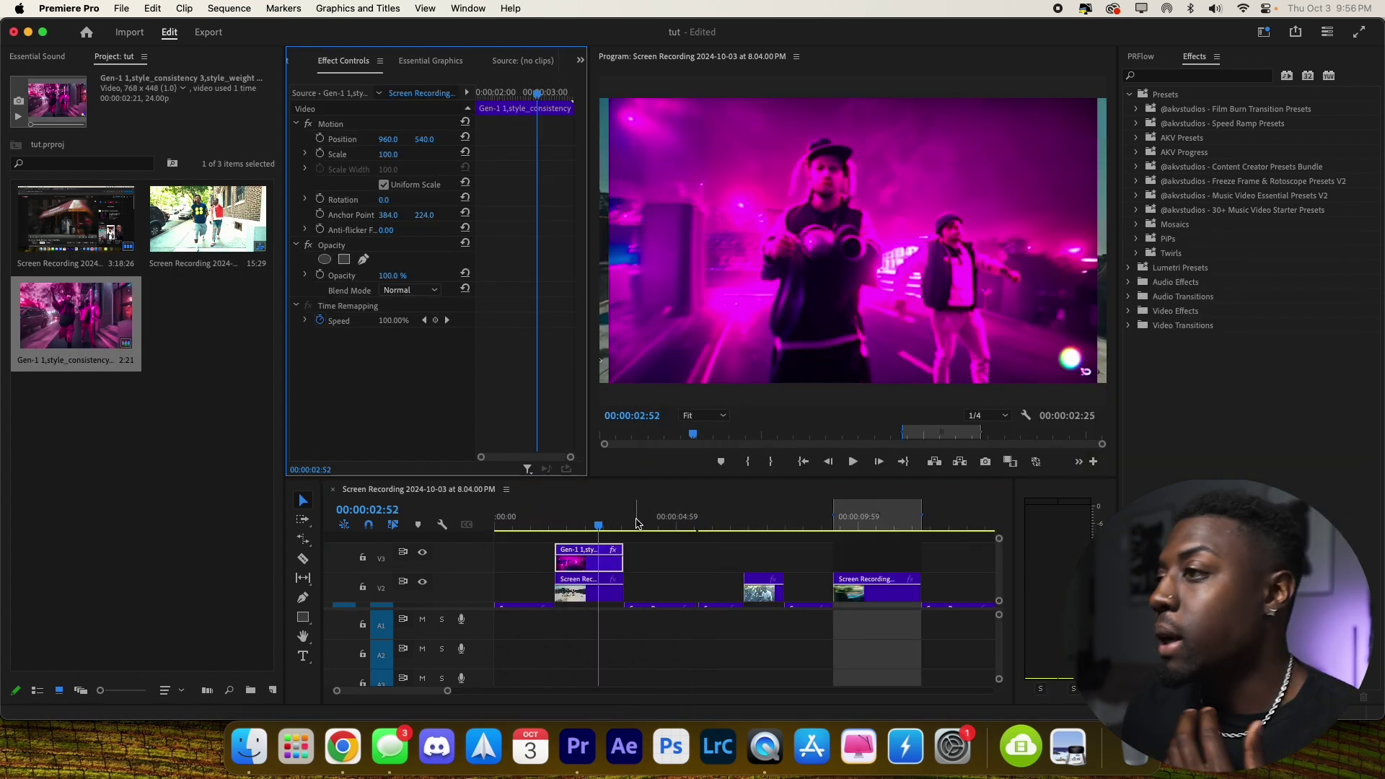
Step: Rate-stretch the Gen-1 clip to a longer duration, then trim it slightly shorter and review it
left_click_drag(617, 547, 654, 548)
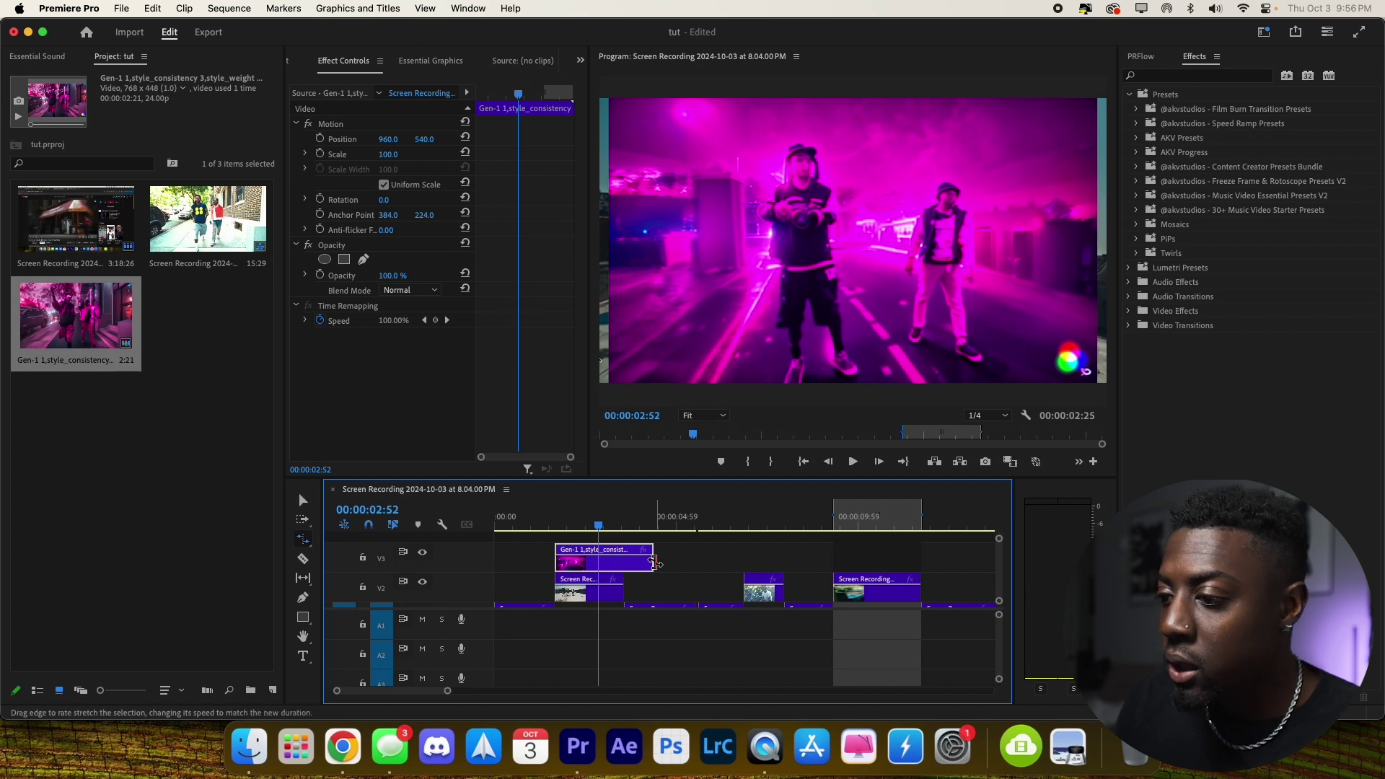
key("v")
left_click(661, 562)
left_click_drag(649, 563, 622, 563)
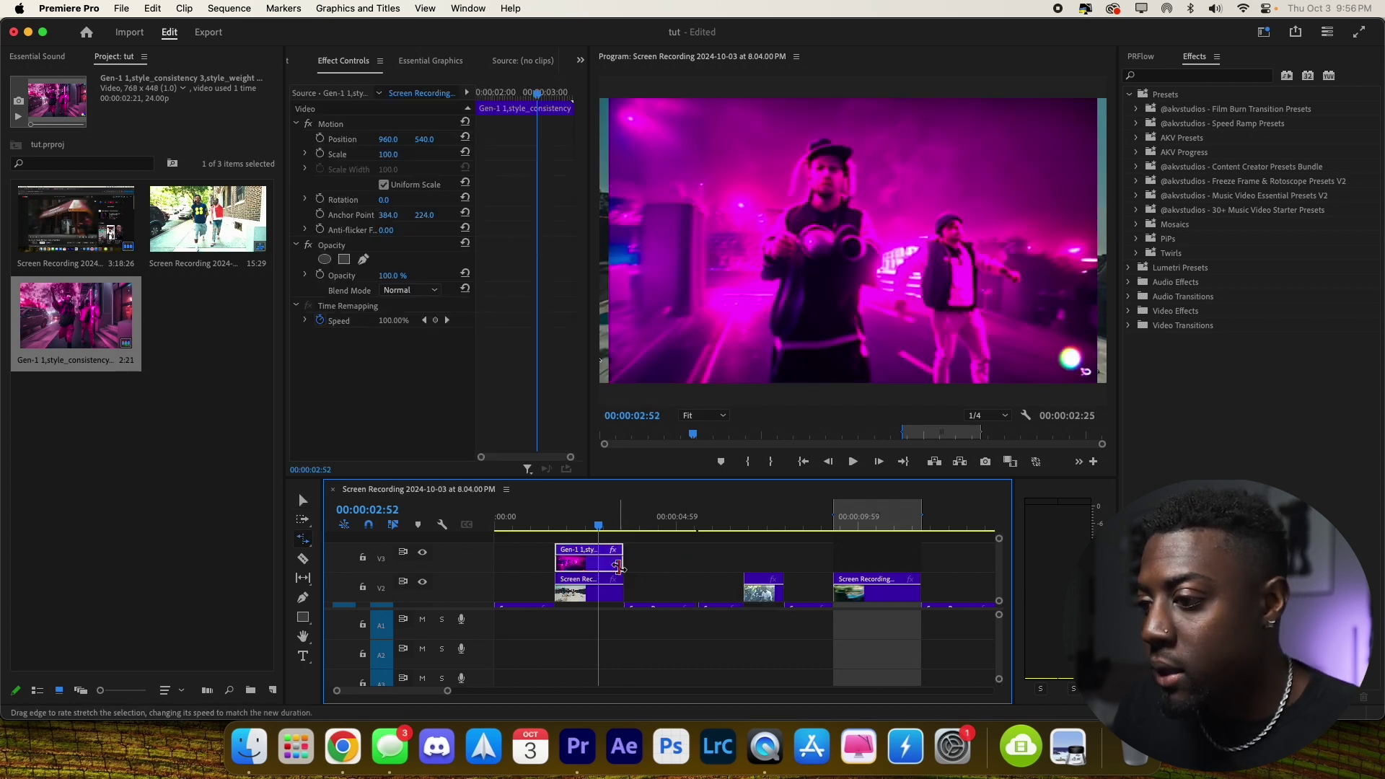
left_click_drag(564, 528, 554, 528)
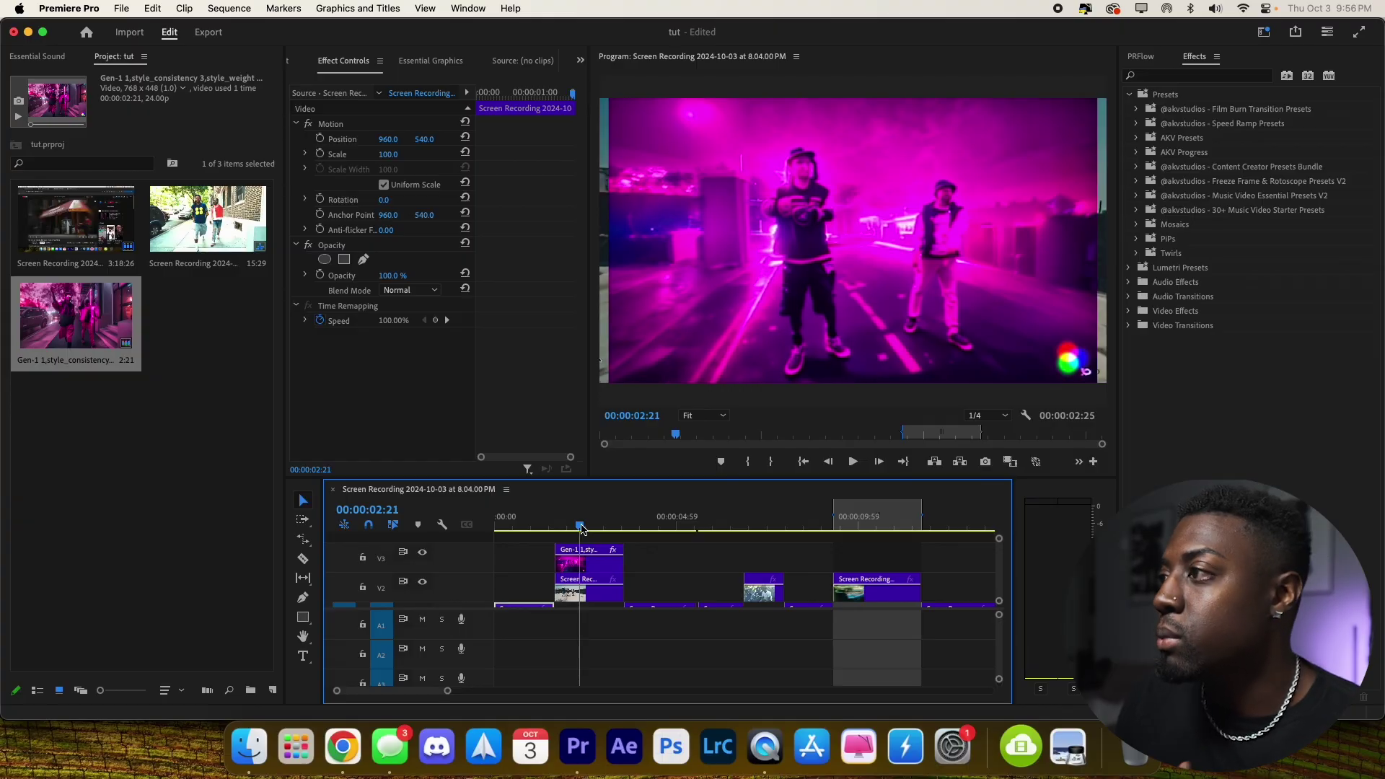
left_click_drag(583, 531, 763, 526)
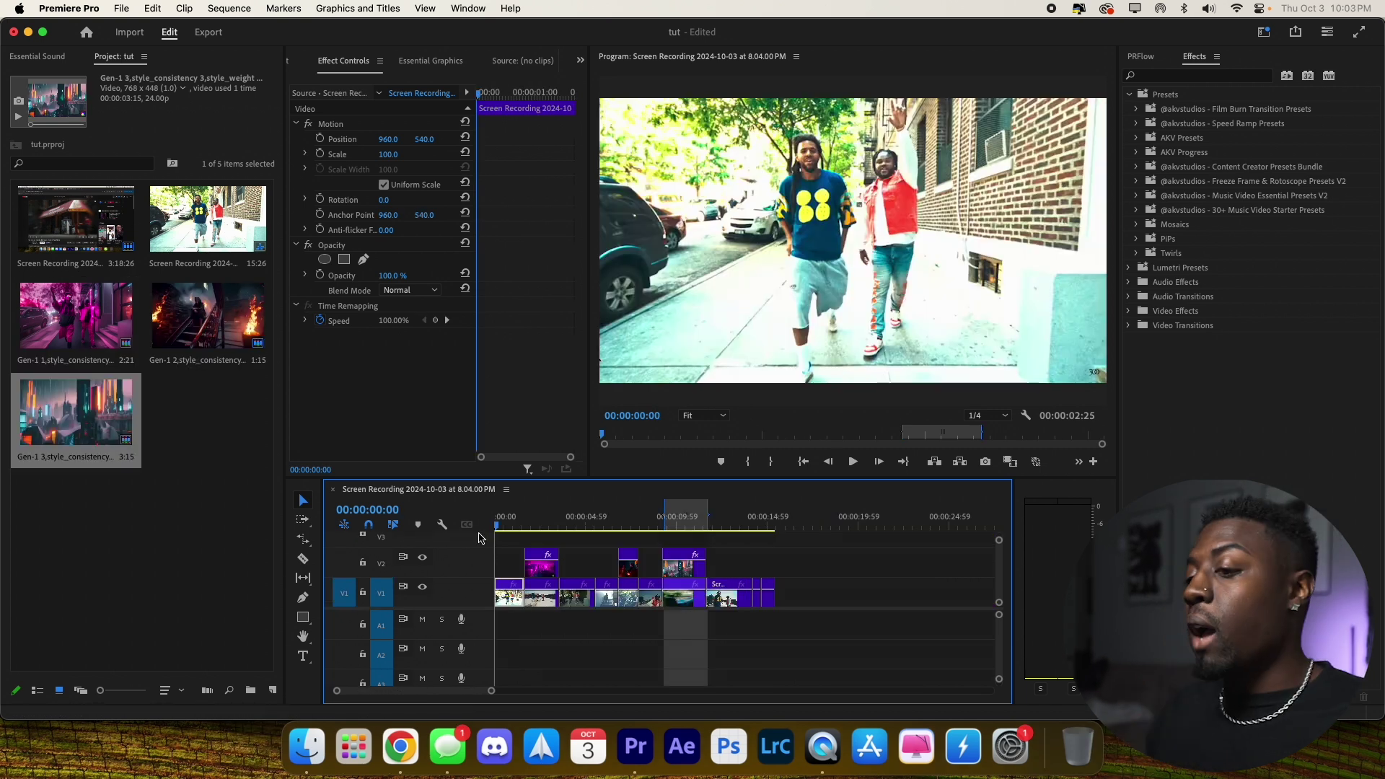
Step: Scrub the playhead through the neon Gen-1 shots on the timeline
left_click(518, 526)
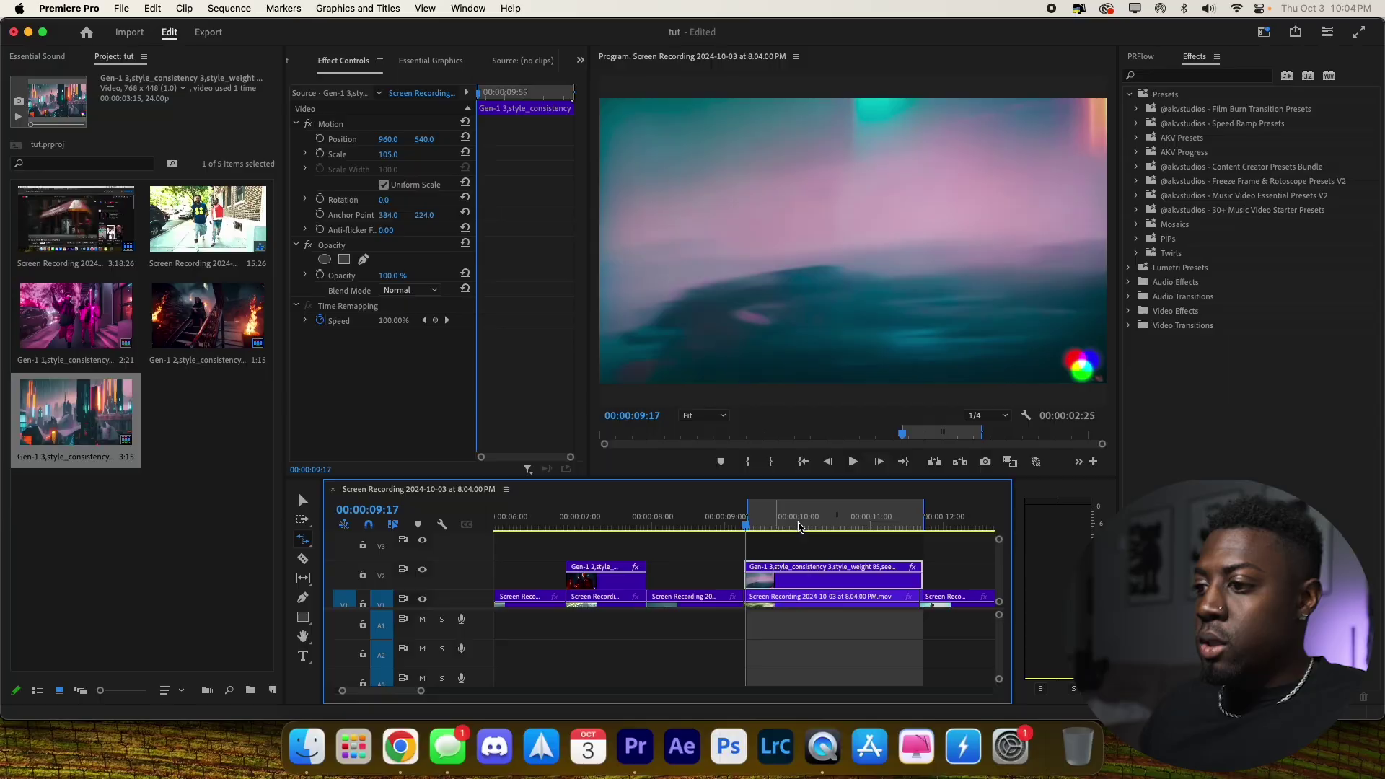
left_click(827, 527)
left_click_drag(827, 527, 758, 544)
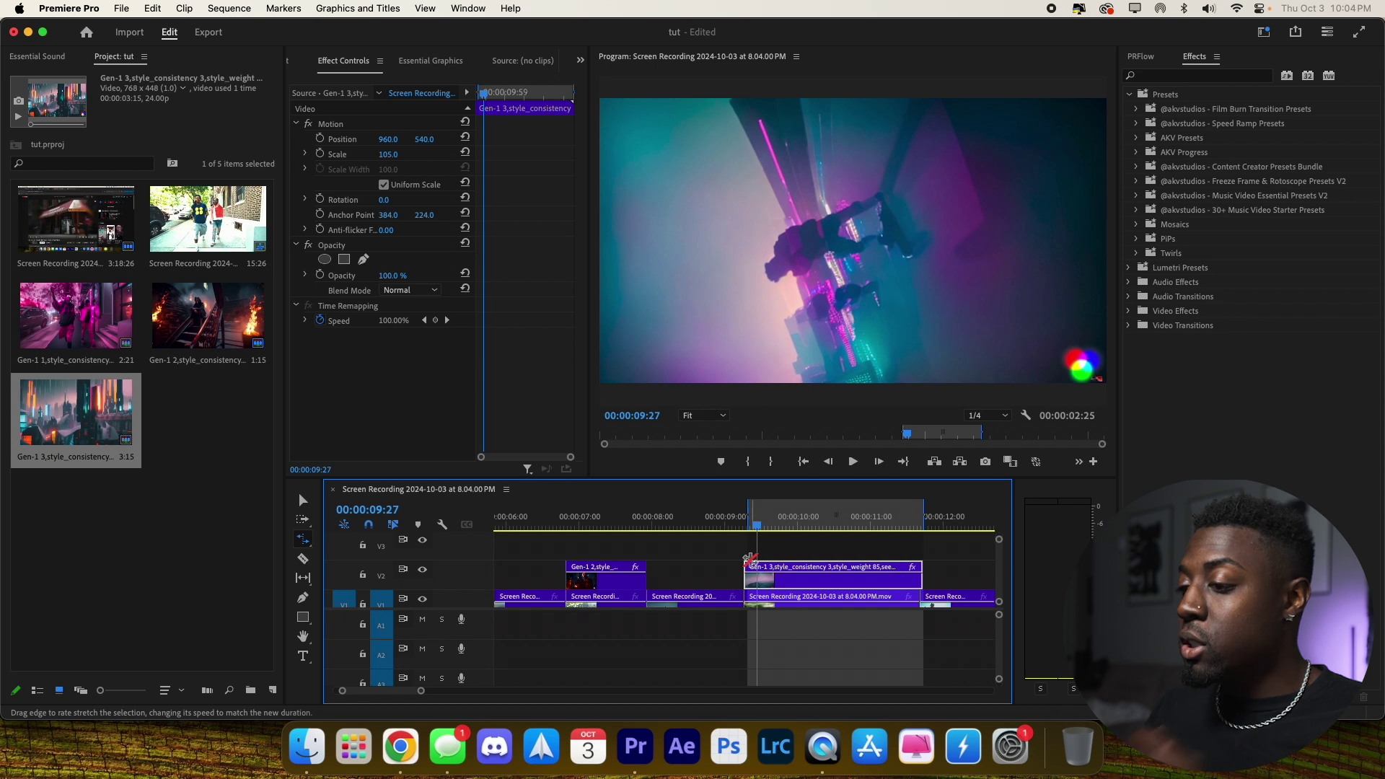
Step: Hide track V2, then scrub and zoom in on the original footage beneath the neon clip
left_click(423, 570)
left_click_drag(757, 527, 804, 533)
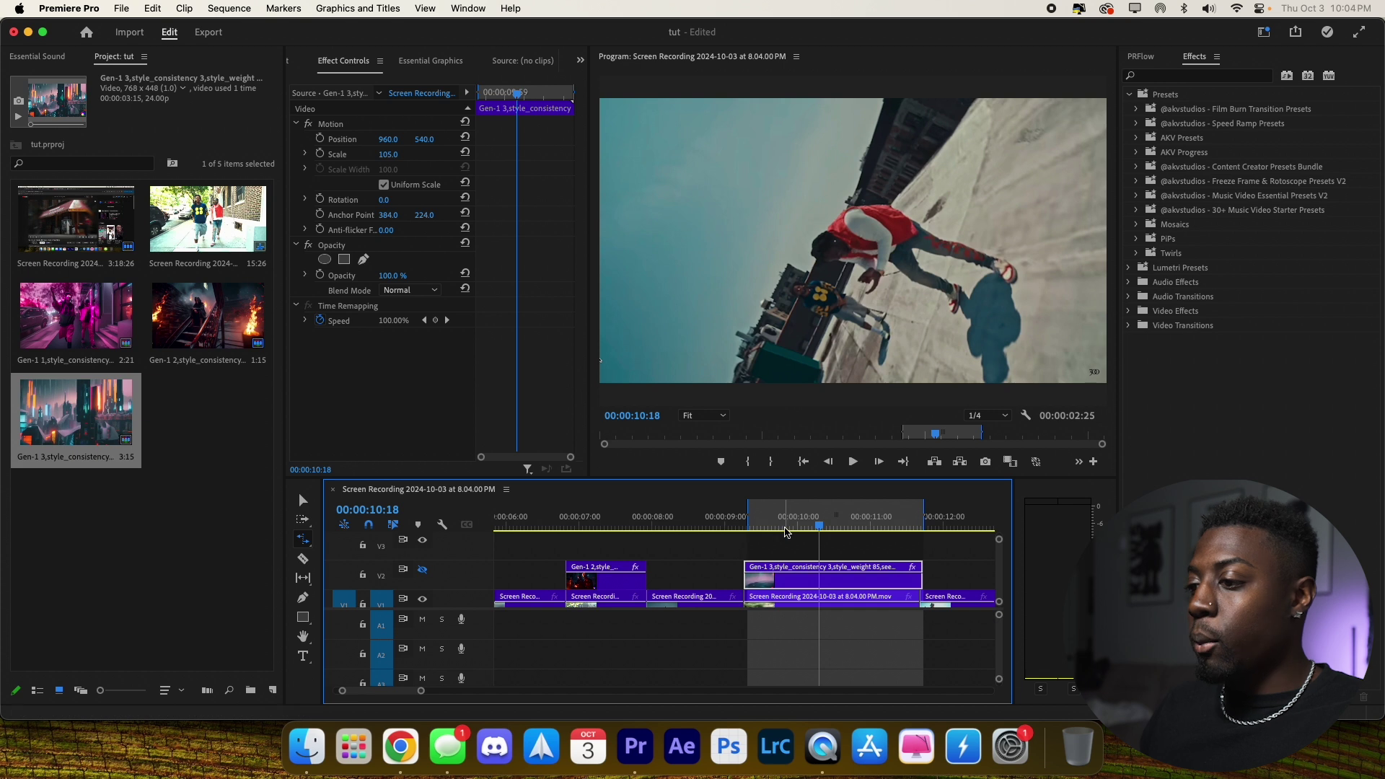
key("v")
left_click(769, 531)
mouse_move(769, 533)
left_mouse_down()
mouse_move(923, 518)
mouse_move(747, 518)
left_mouse_up()
key("=")
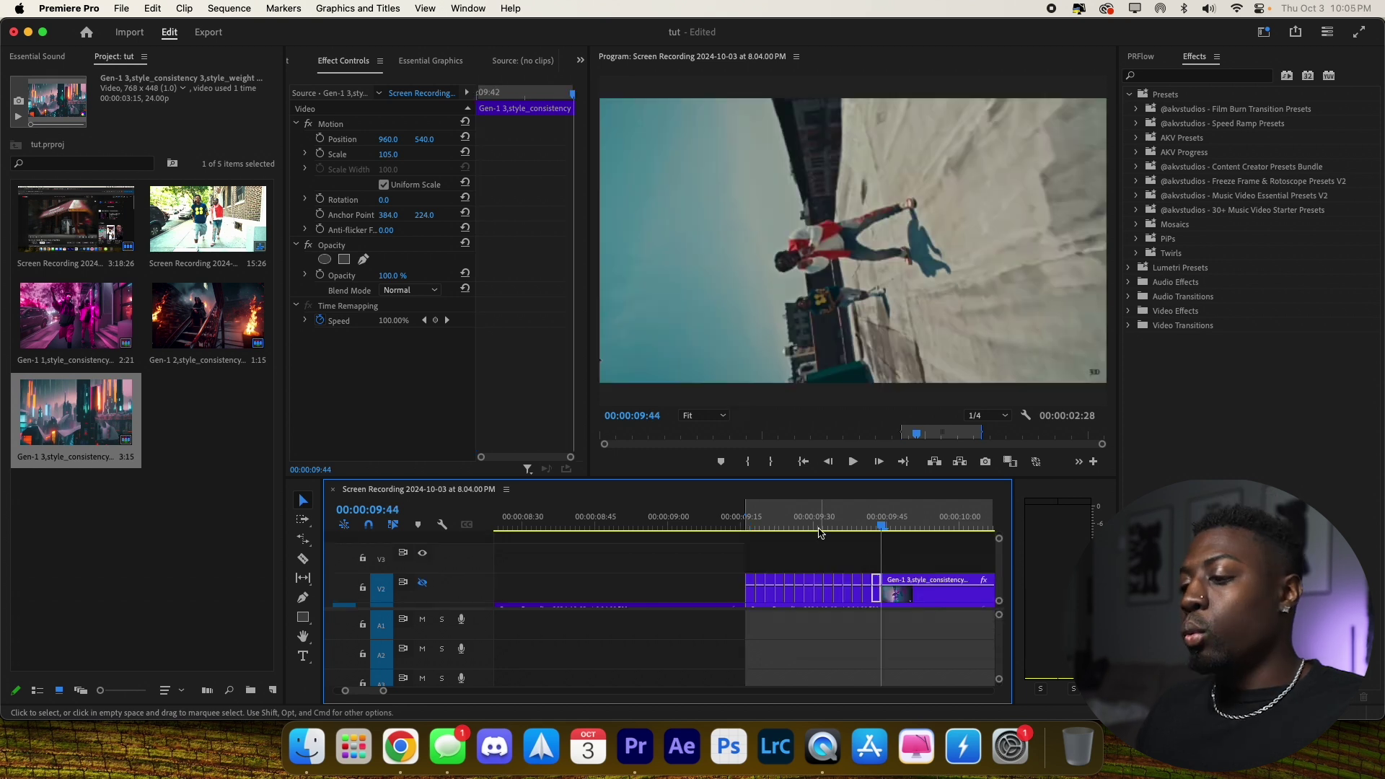
Step: Delete the first short slice of the Gen-1 clip on V2, leaving a gap
left_click_drag(782, 532, 757, 541)
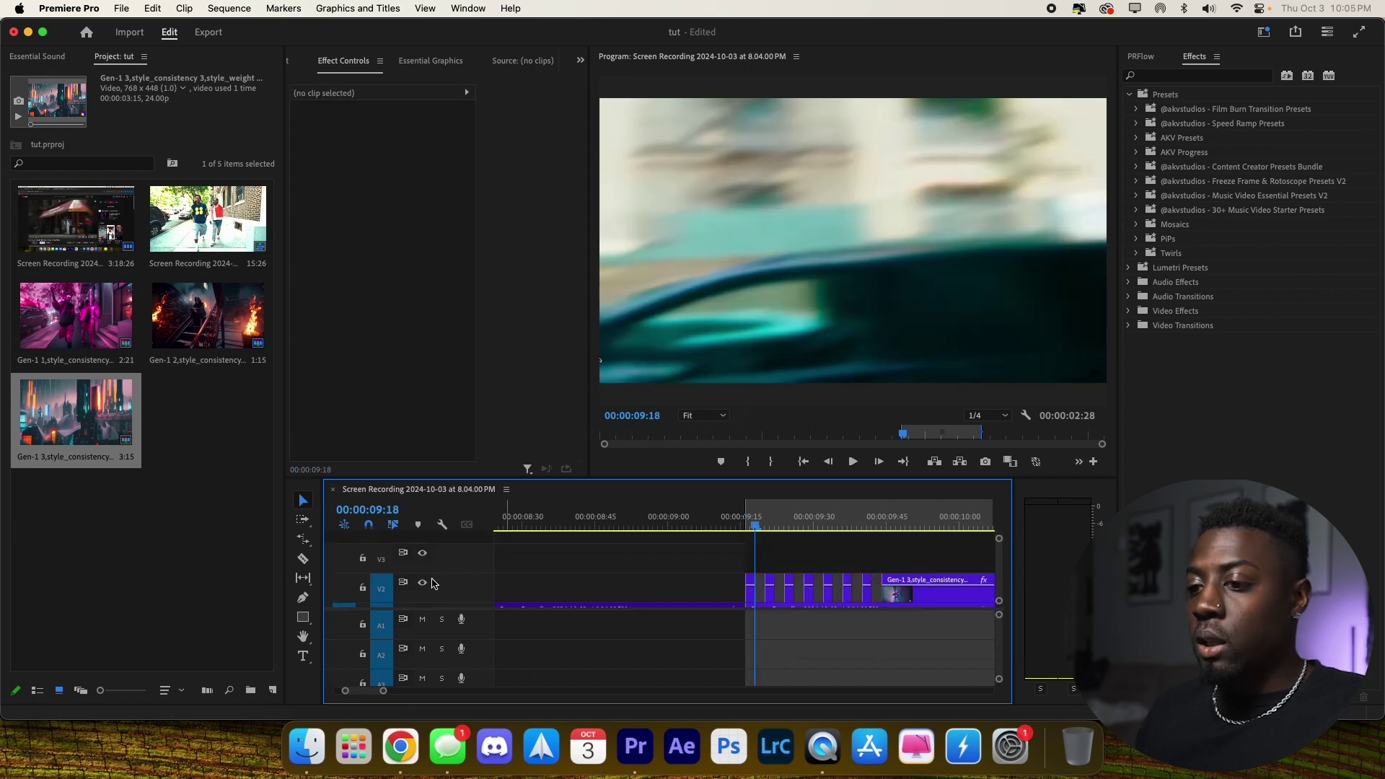
key("-")
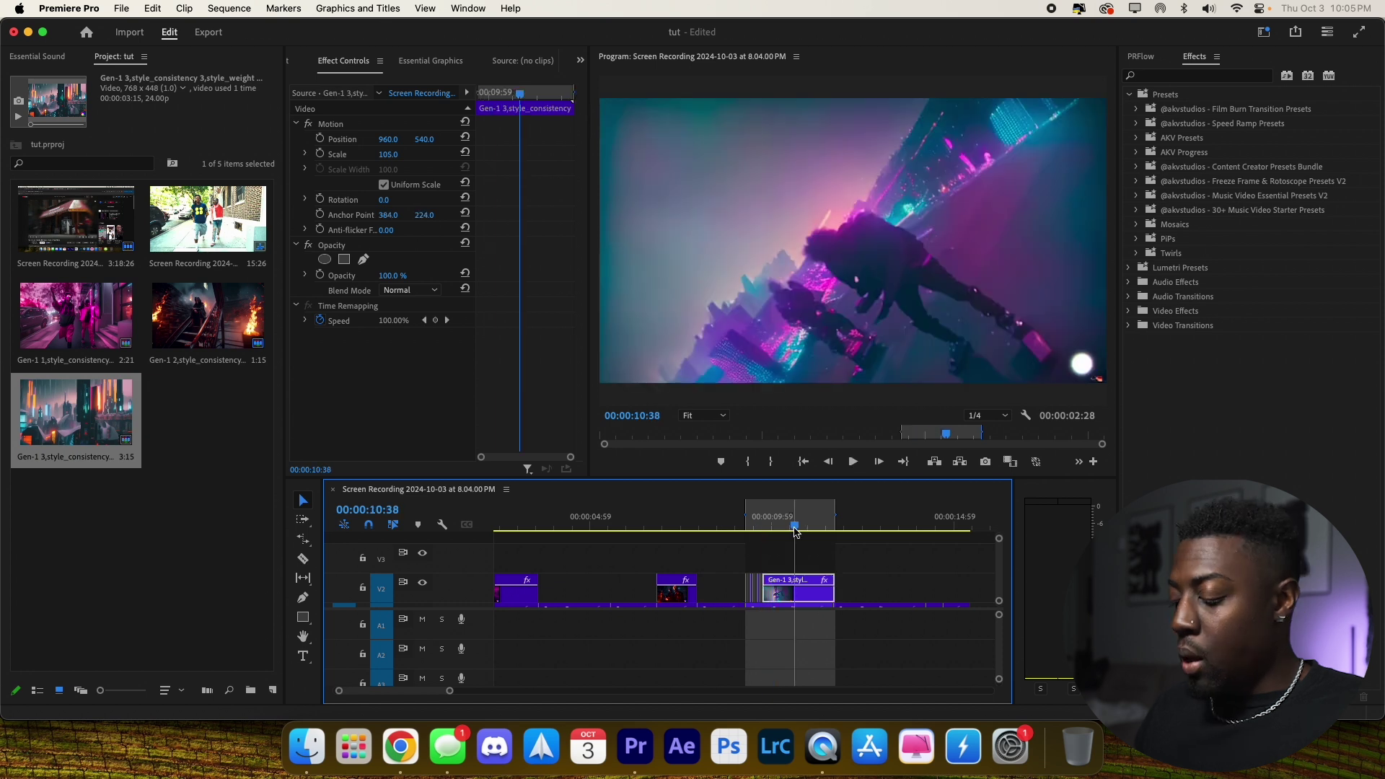
key("=")
key("=")
left_click_drag(747, 525, 729, 526)
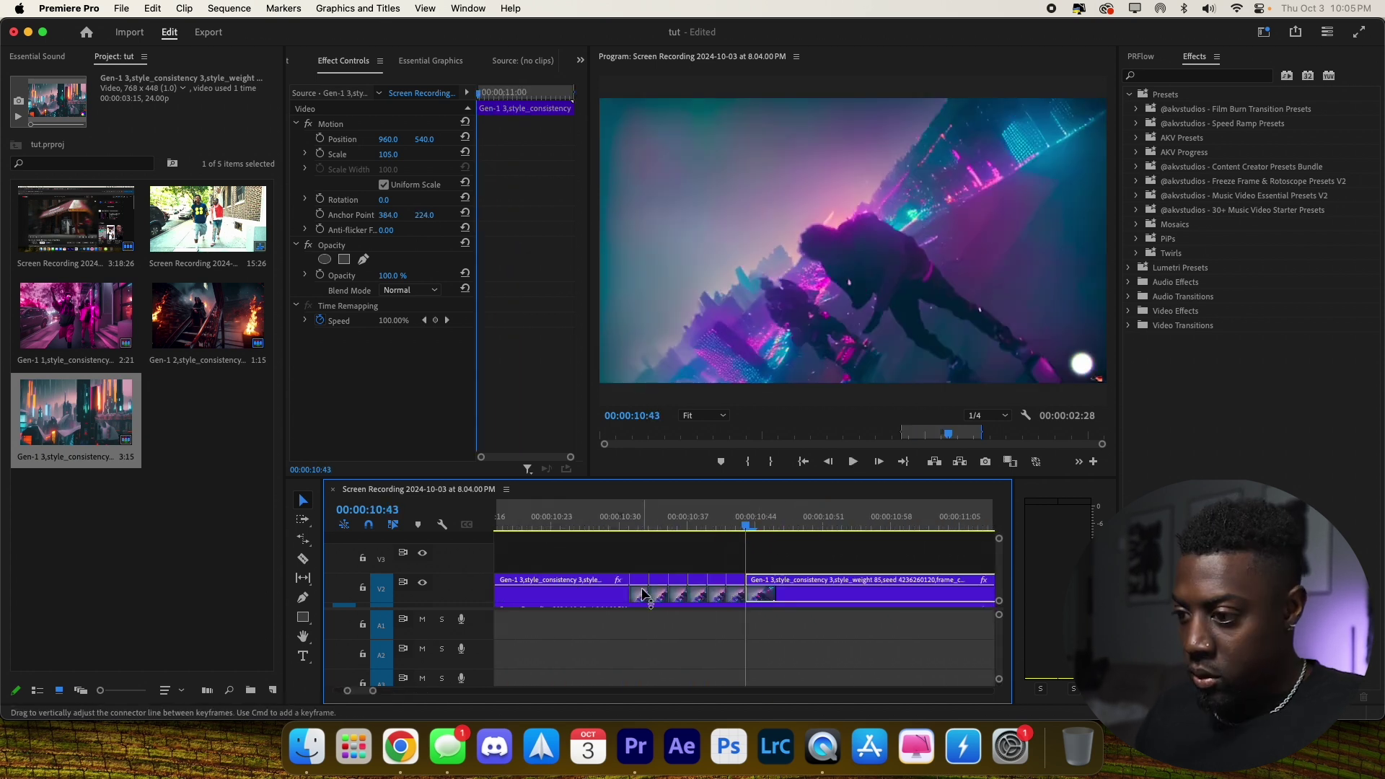
left_click(642, 594)
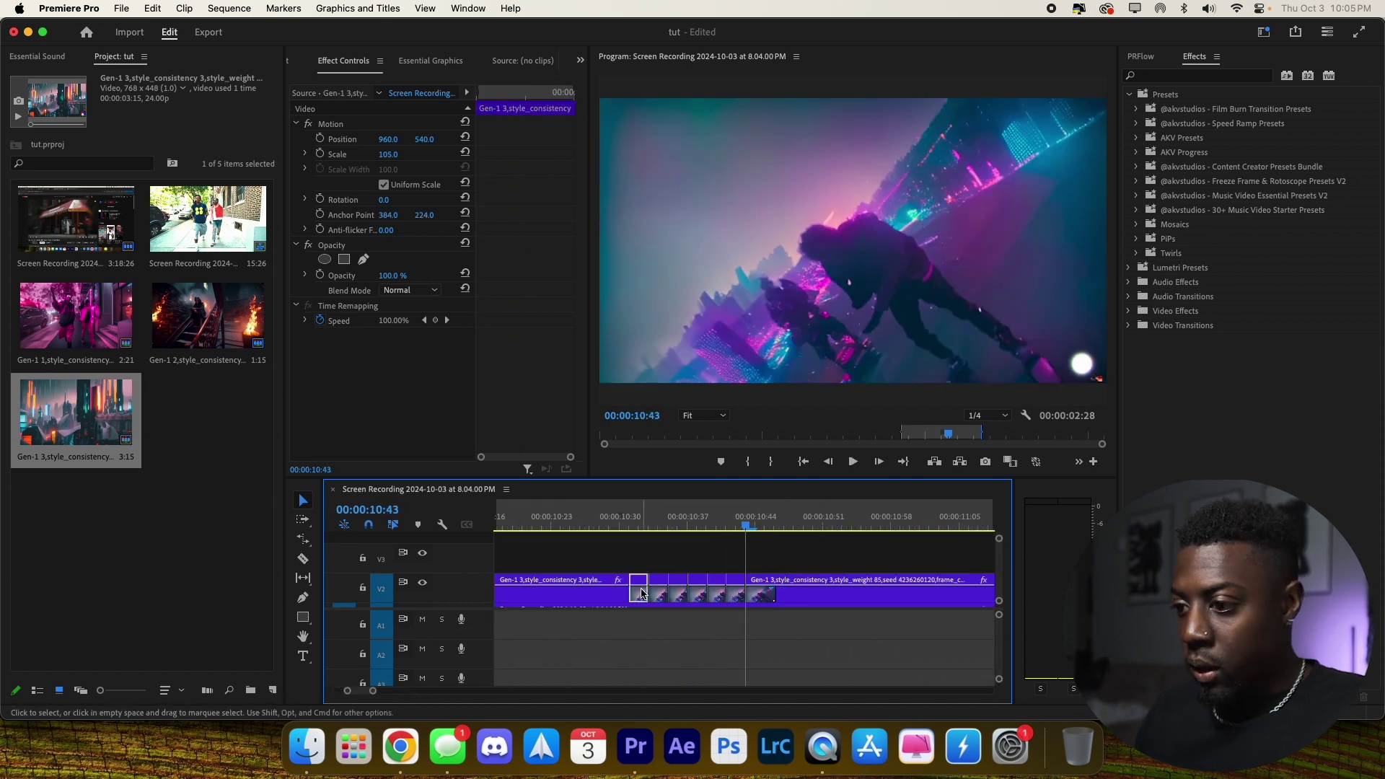
key("Delete")
Step: Trim the start of the next V2 clip later
left_click(679, 595)
key("minus")
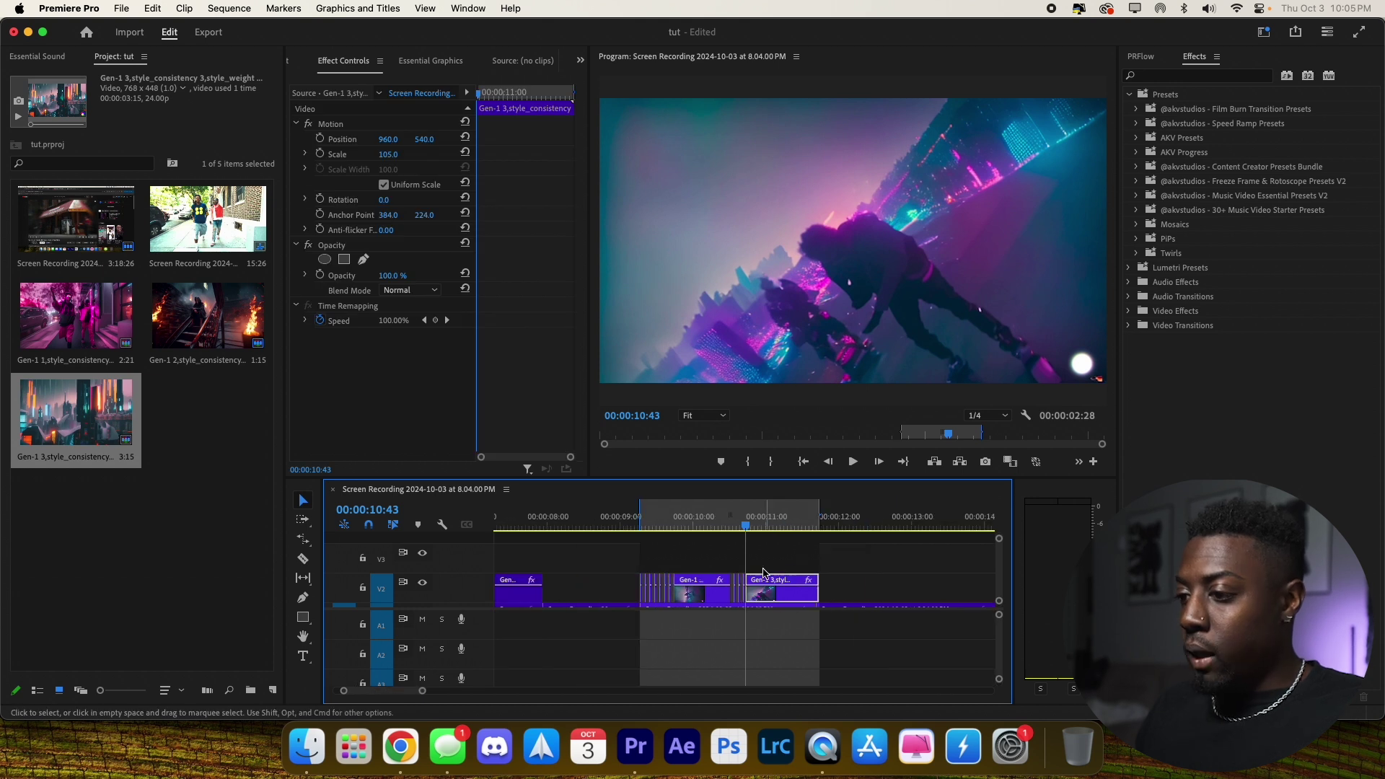
key("equal")
key("equal")
left_click_drag(750, 596, 850, 590)
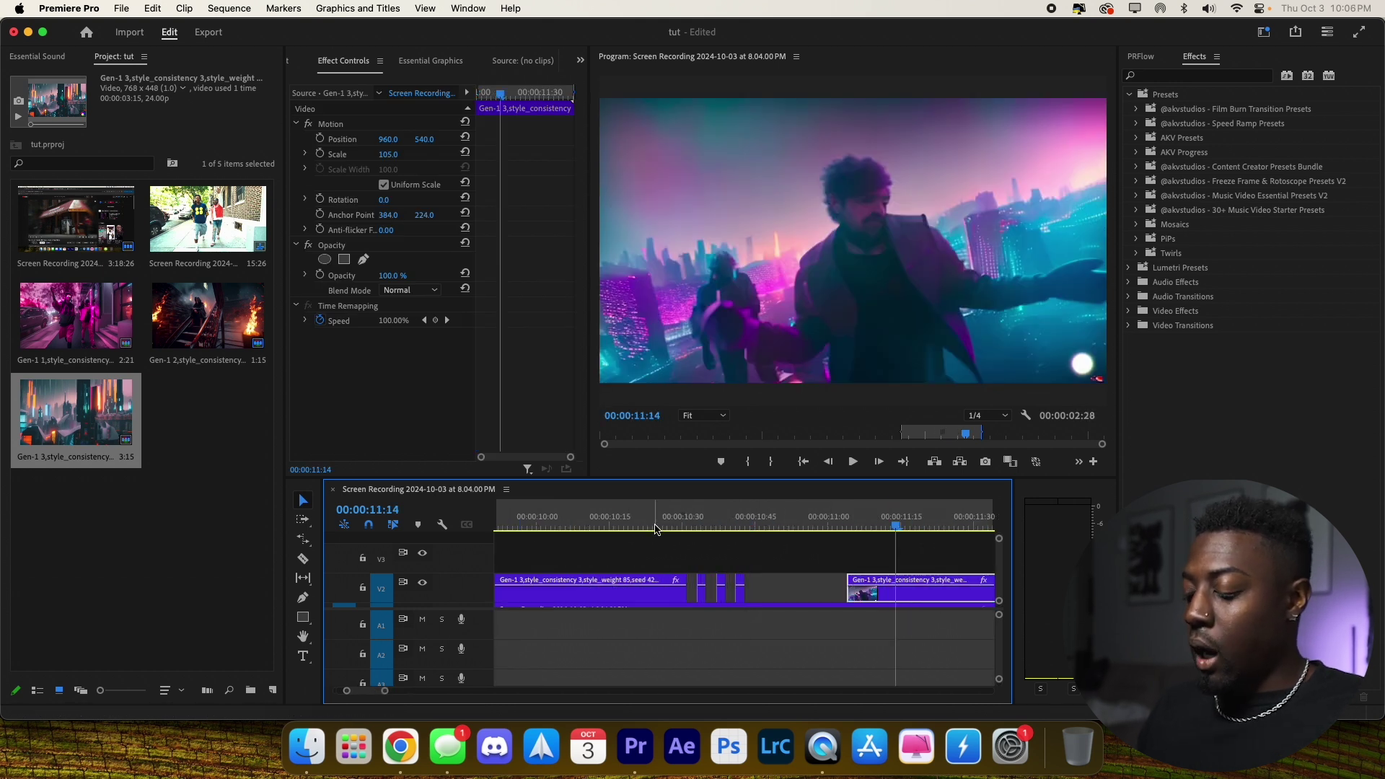
Step: Split the V2 clip at 00:00:11:33 and at the following points
key("minus")
left_click_drag(825, 537, 798, 540)
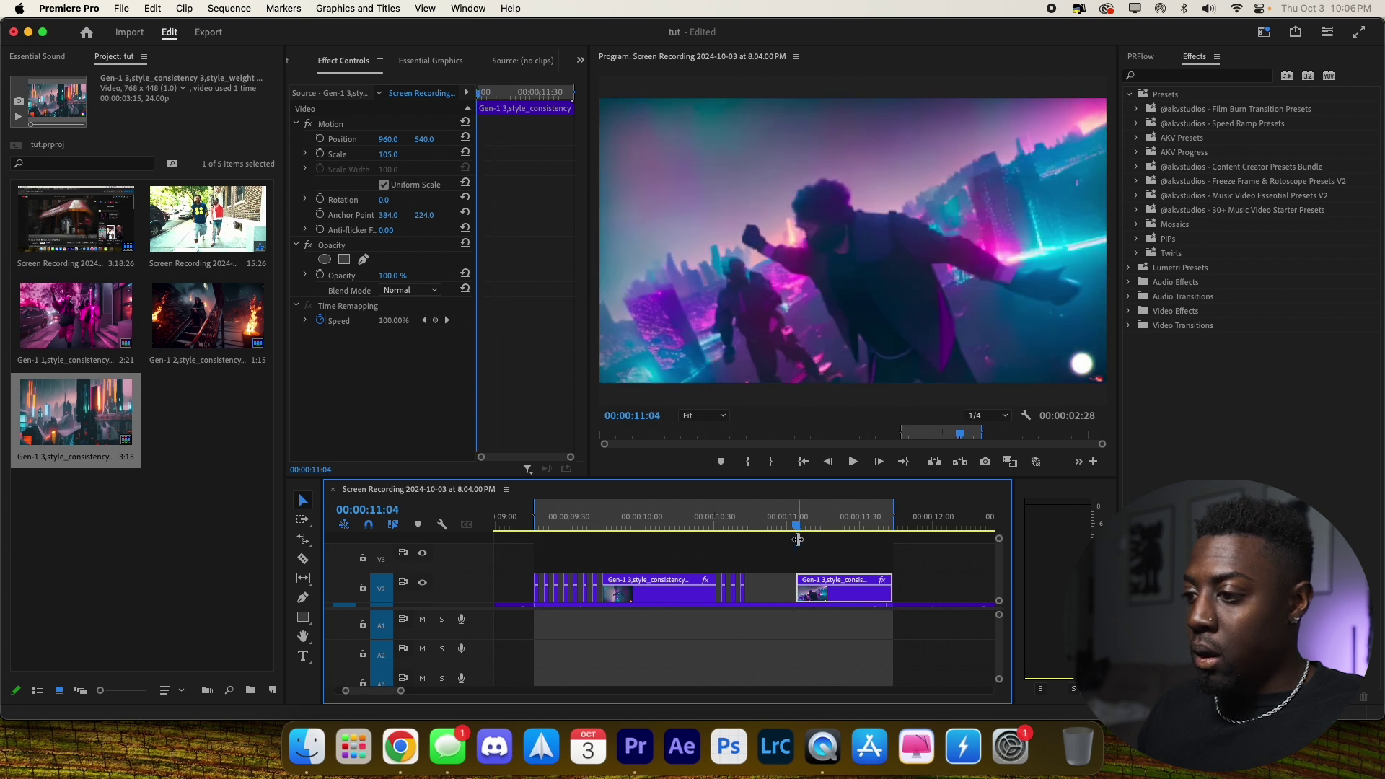
key("equal")
key("equal")
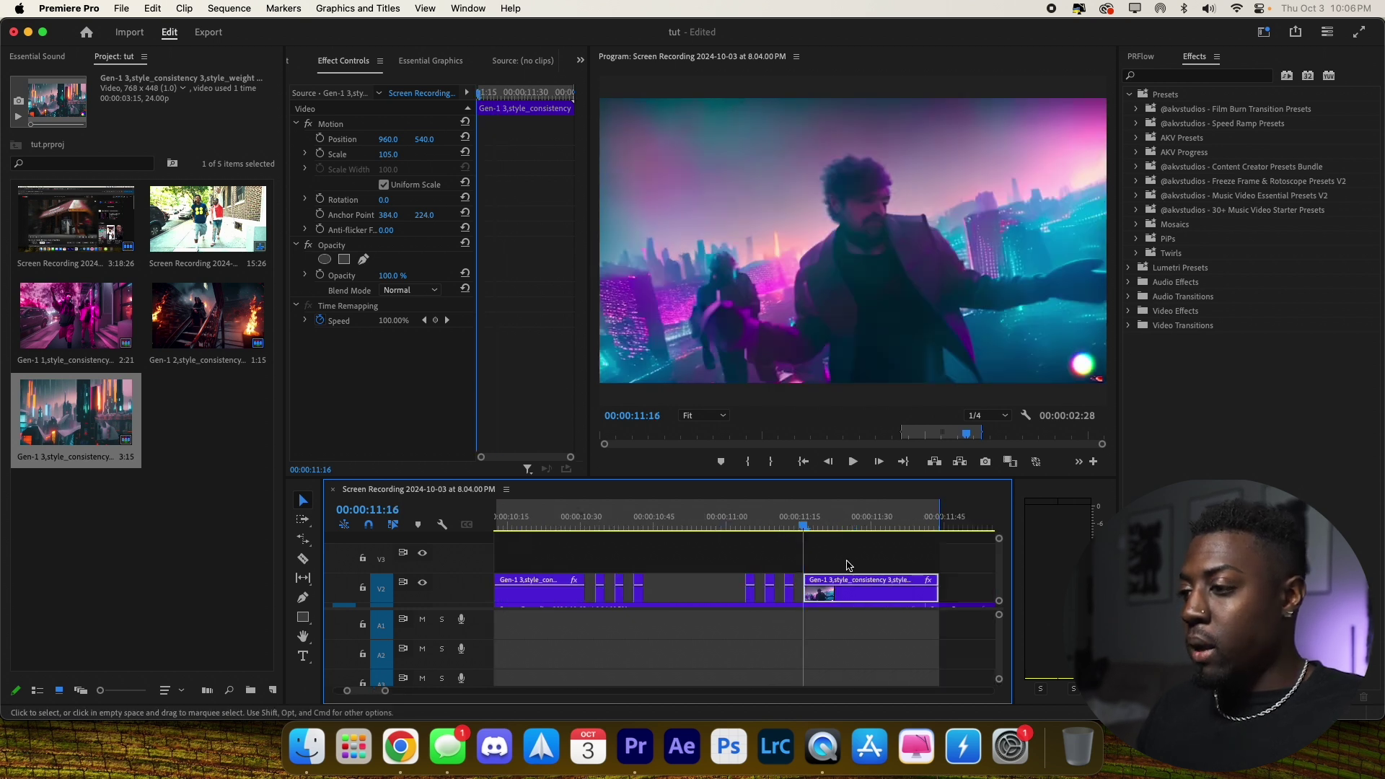
key("minus")
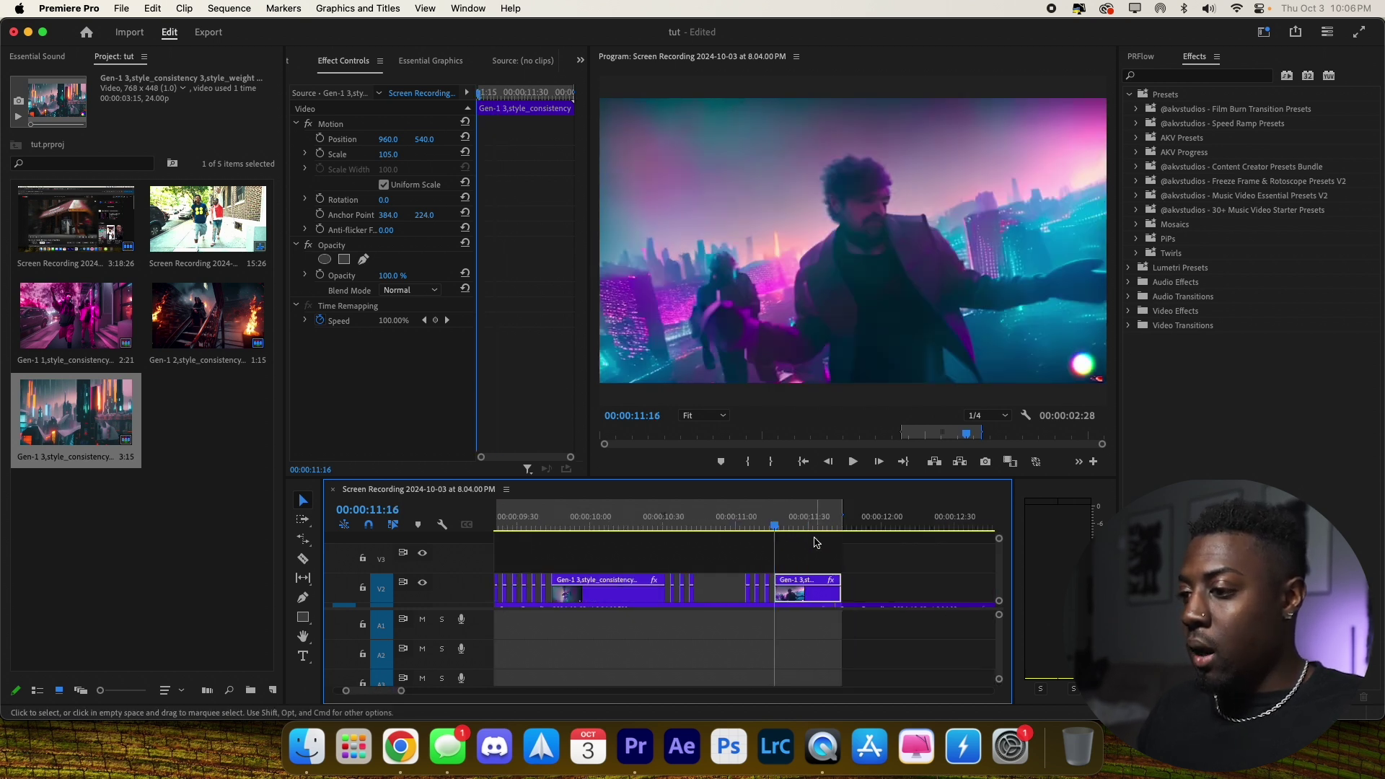
left_click_drag(809, 531, 818, 532)
key("super+k")
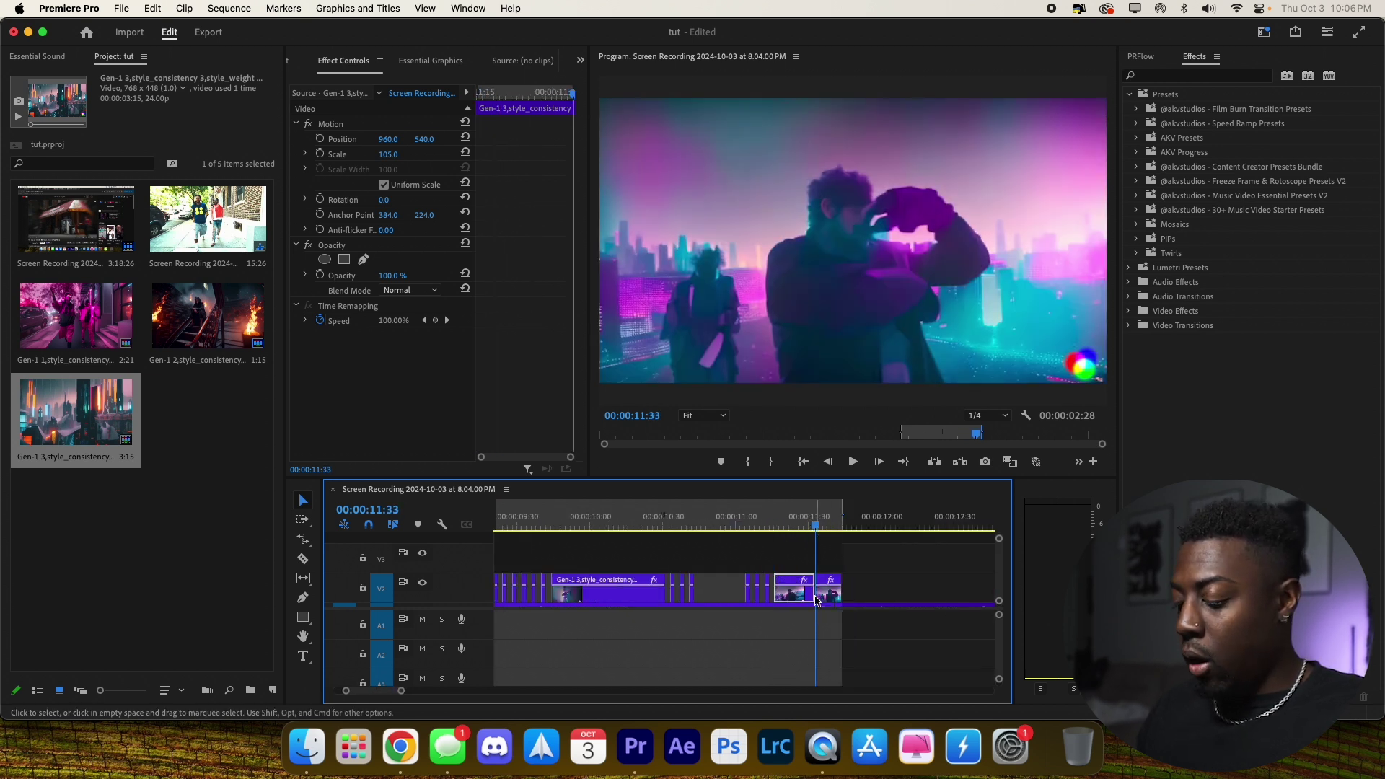
key("equal")
key("equal")
key("Right")
key("Right")
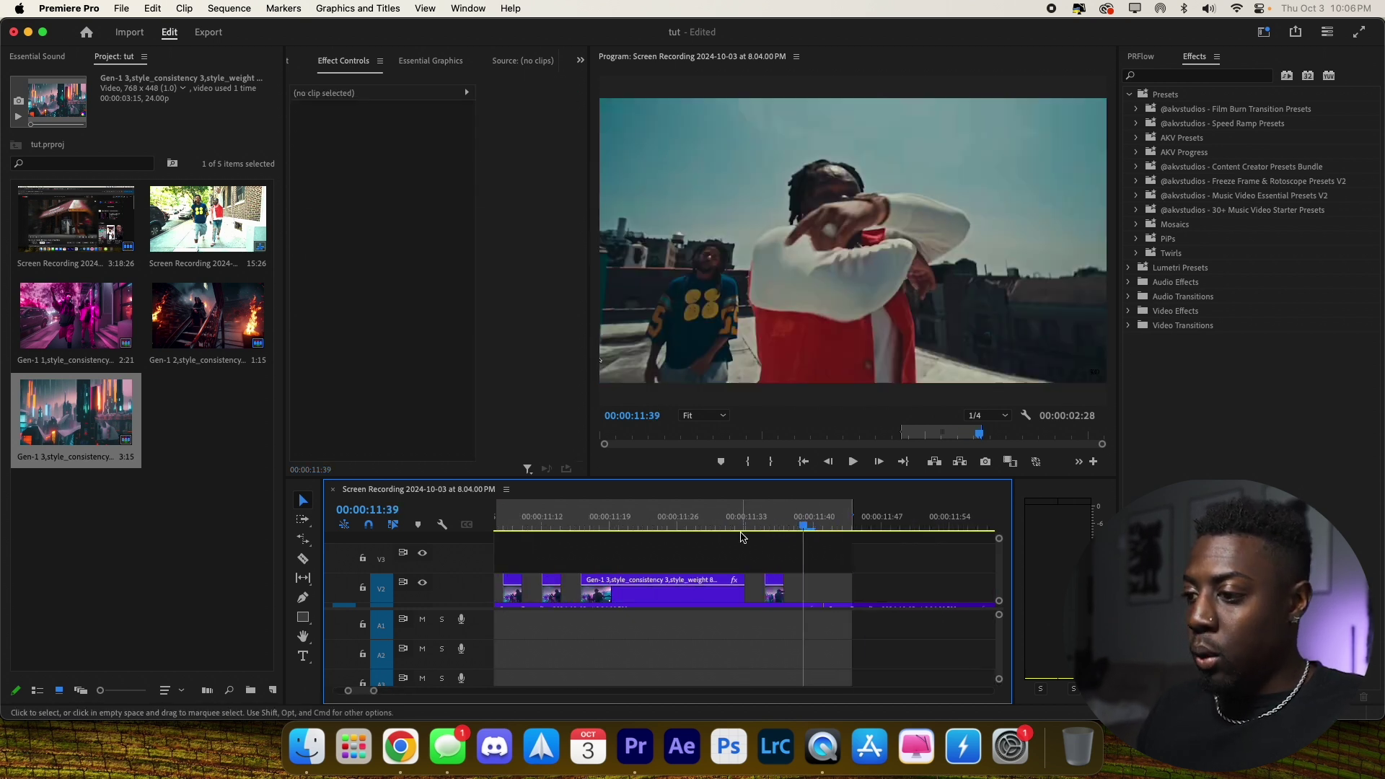
Step: Play back the flickering neon edit and zoom out to the whole sequence
left_click(745, 525)
left_click_drag(745, 525, 706, 524)
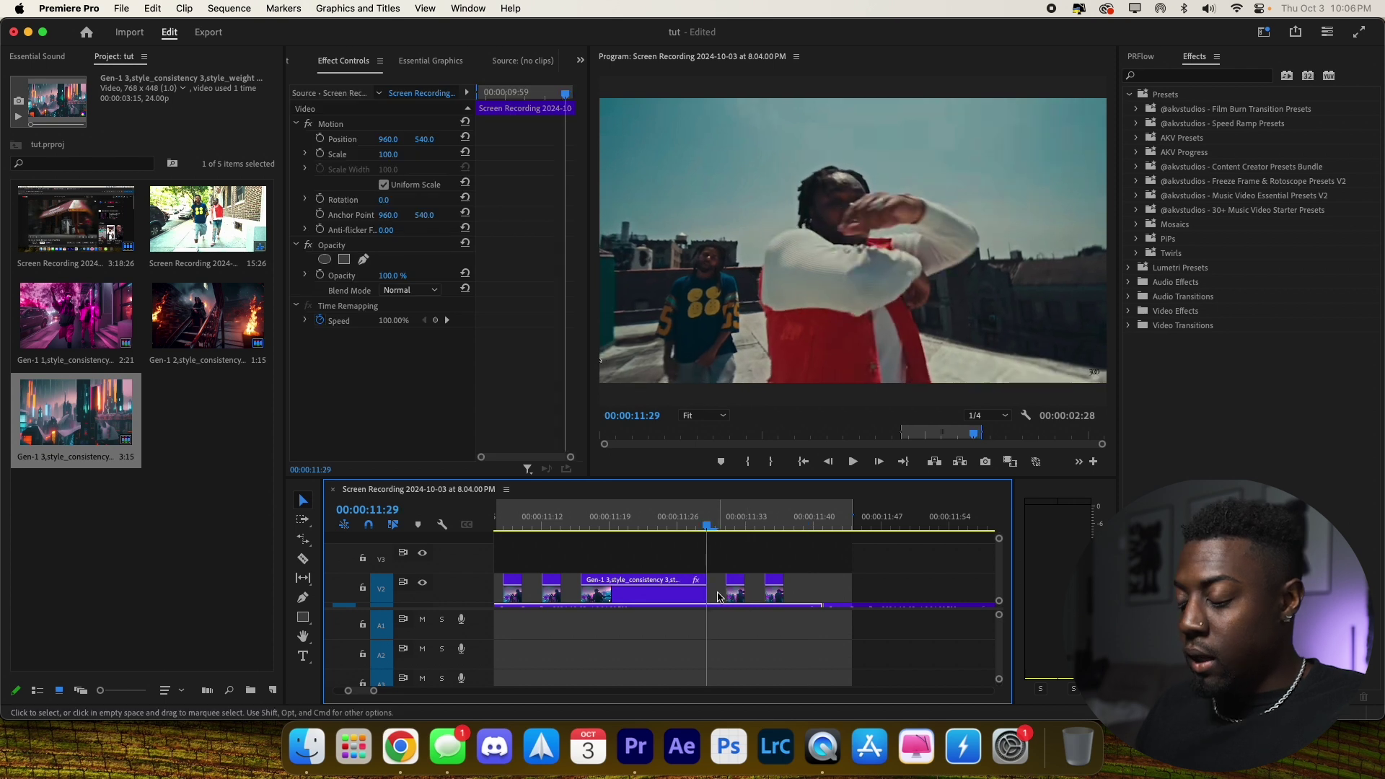
key("-")
key("space")
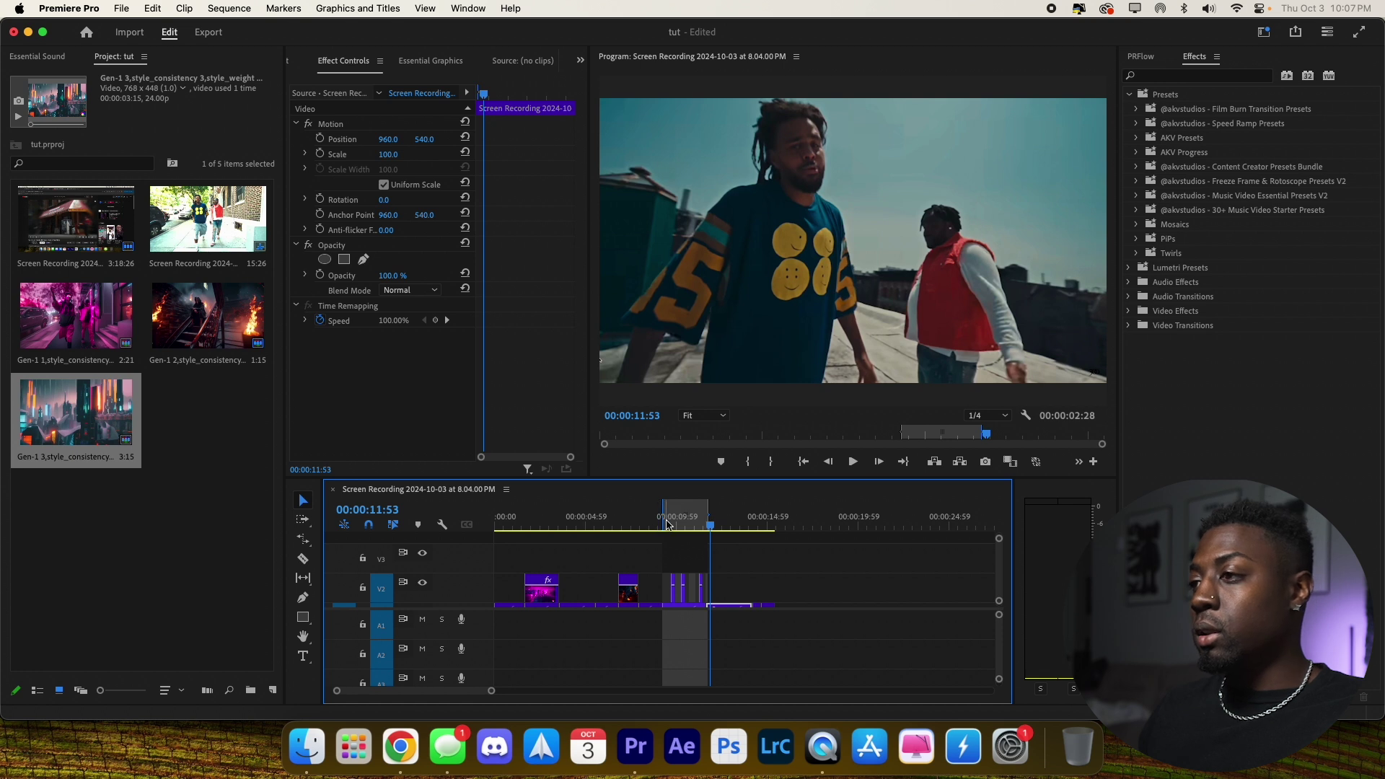
key("minus")
key("minus")
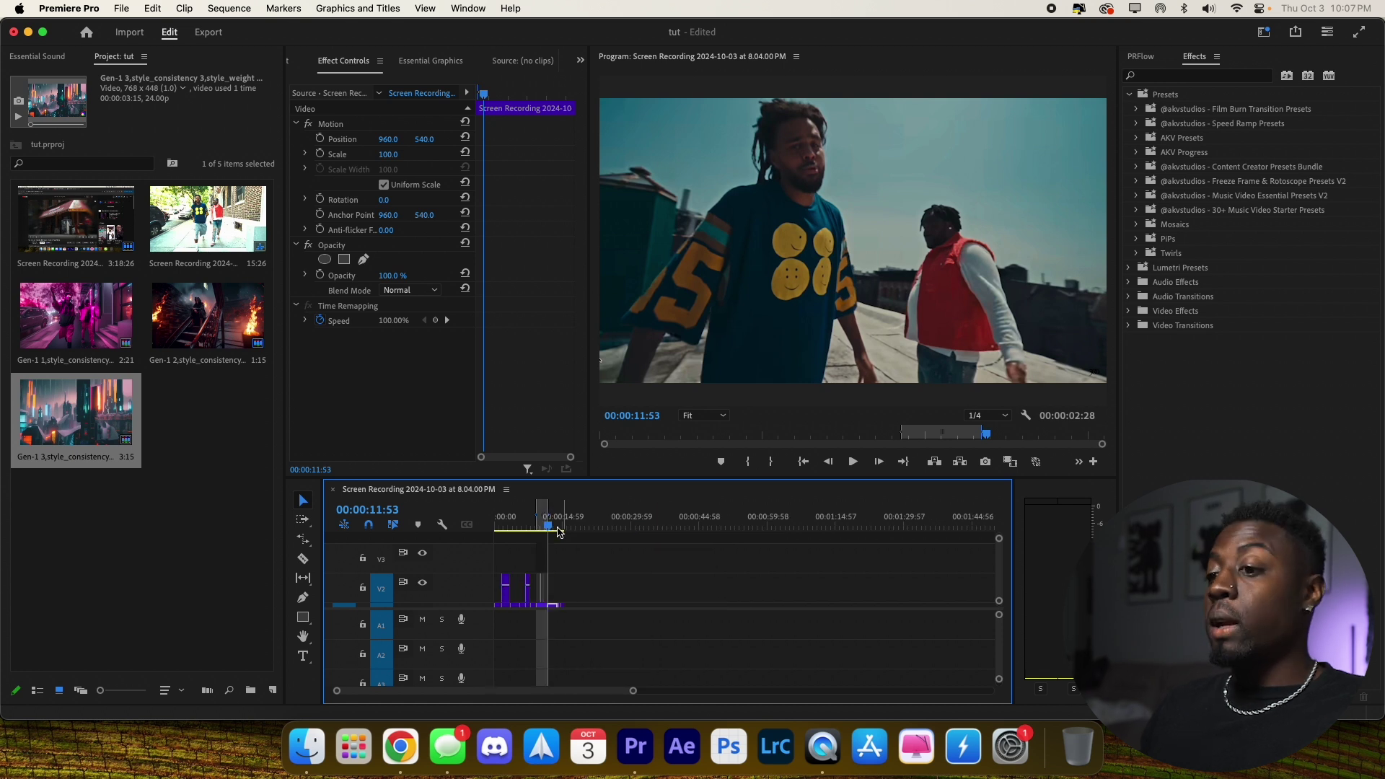